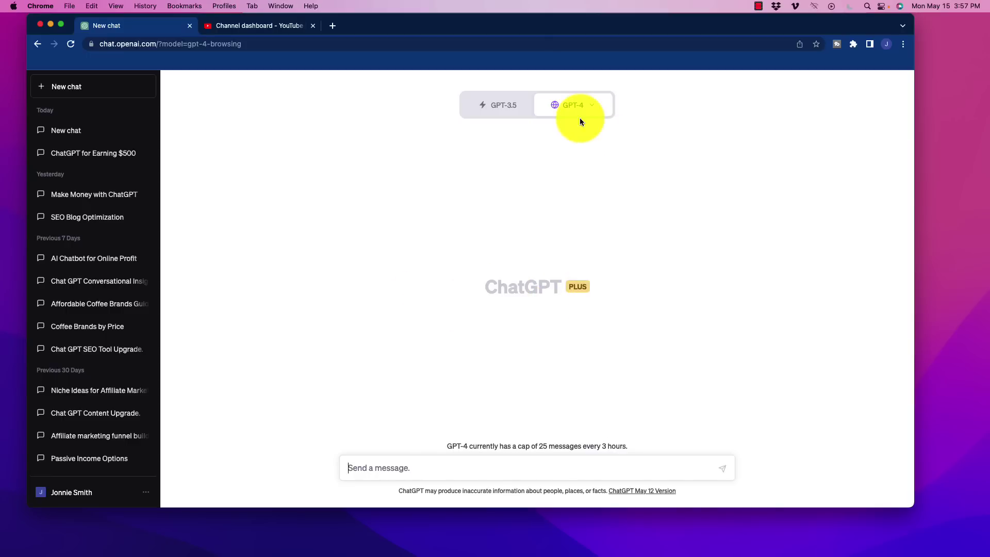
Review the Plugins and Web browsing options under Settings > Beta features
mouse_move(576, 111)
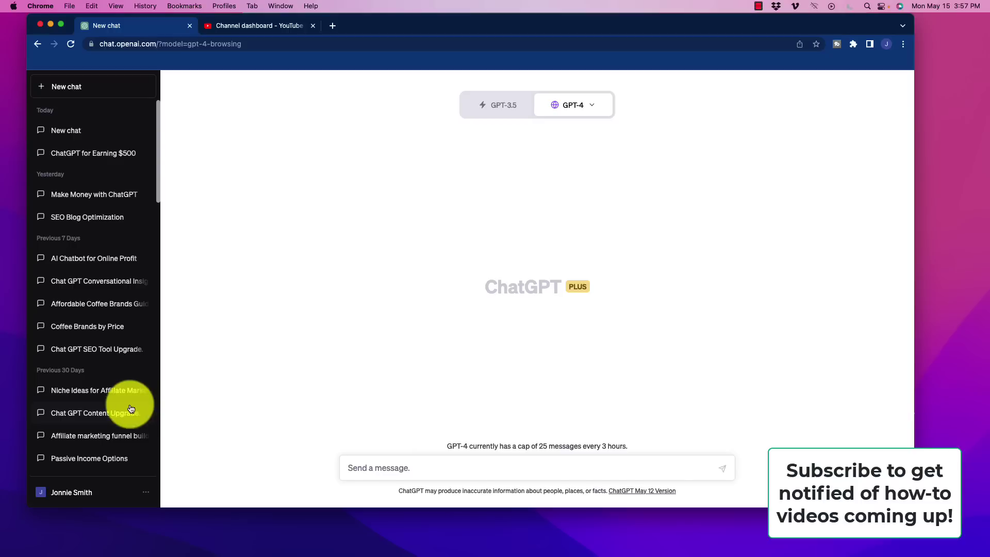
click(146, 496)
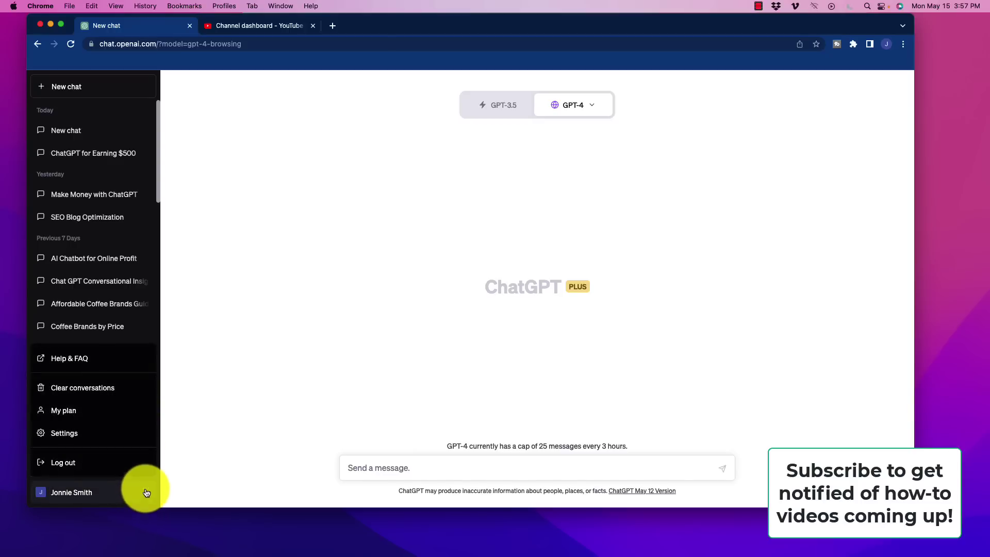
click(77, 433)
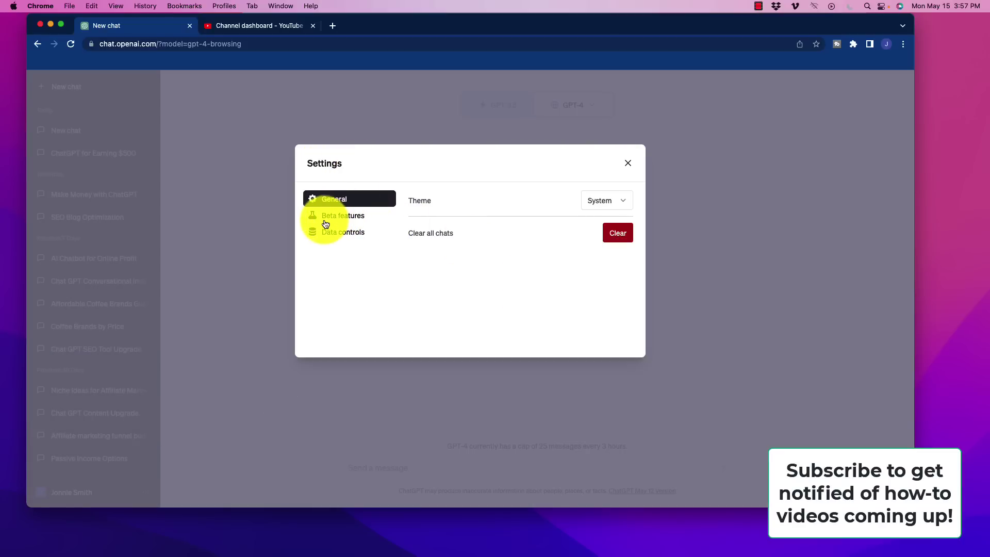
click(350, 216)
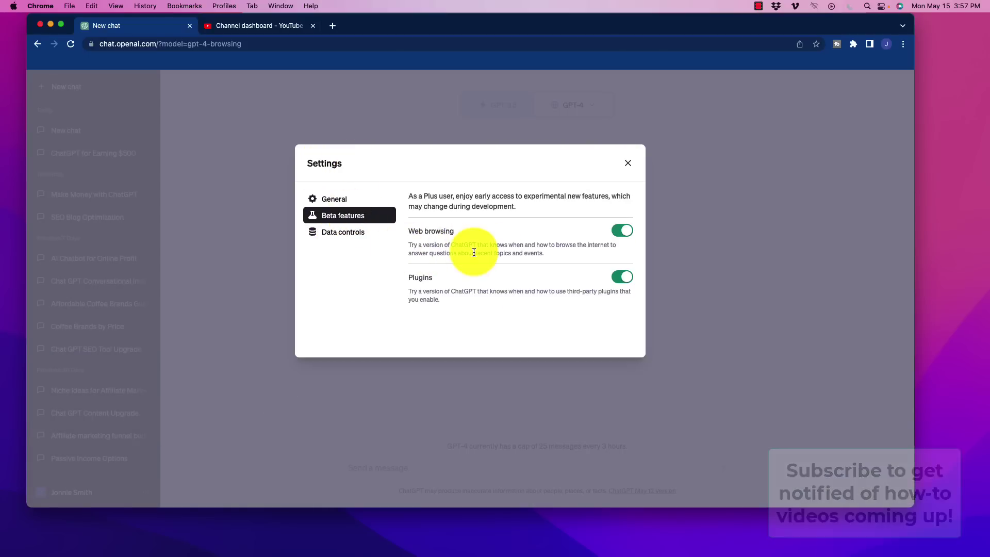
drag(408, 278, 441, 280)
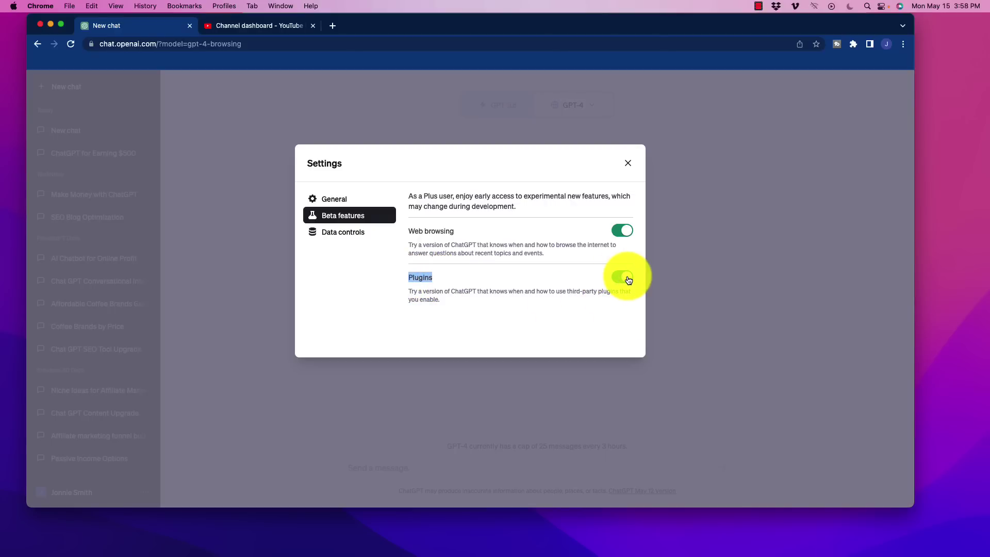
click(411, 230)
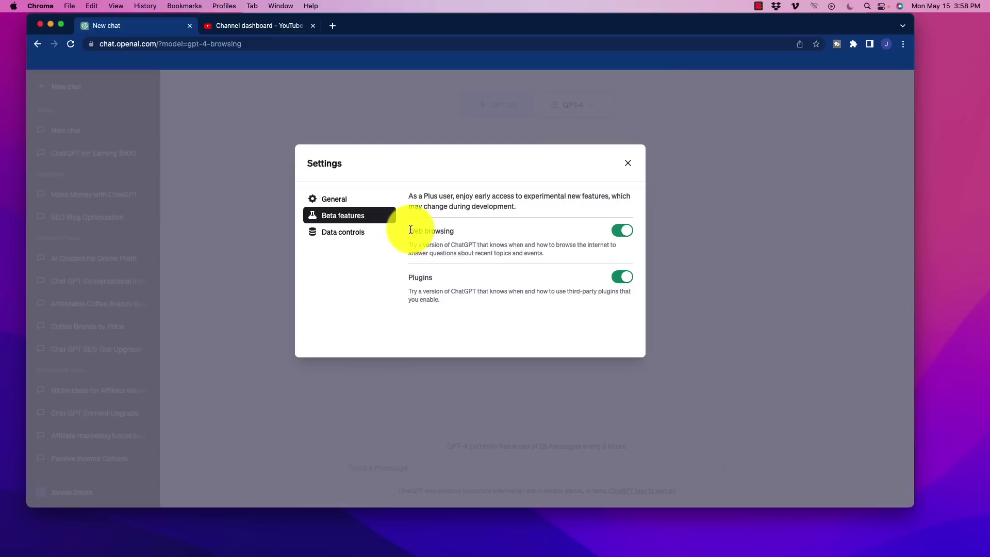
drag(411, 230, 446, 229)
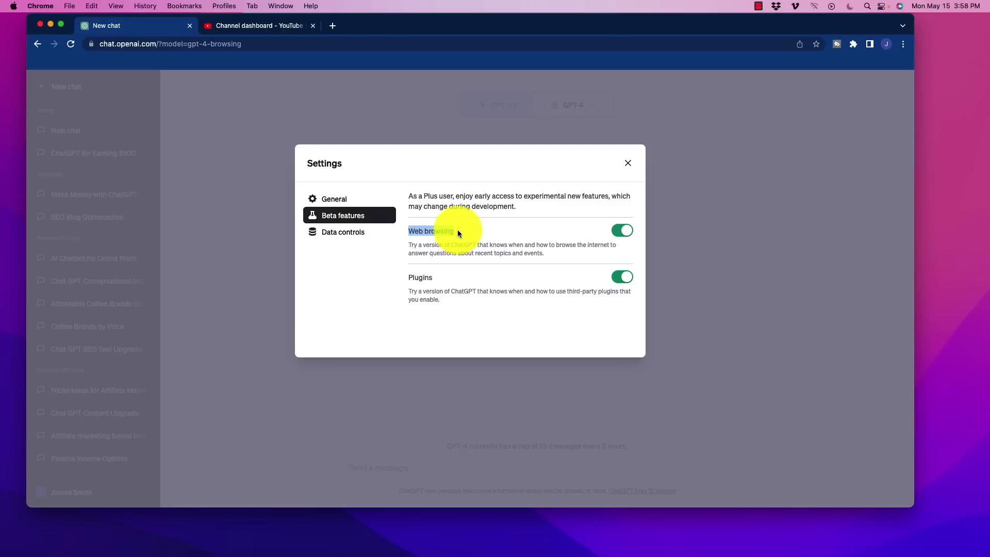
drag(457, 233, 620, 230)
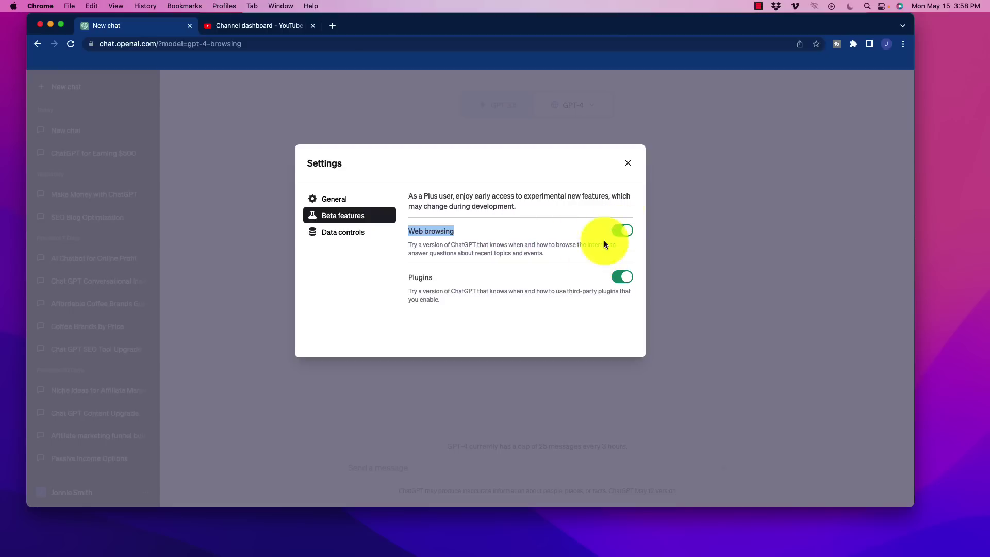
click(627, 164)
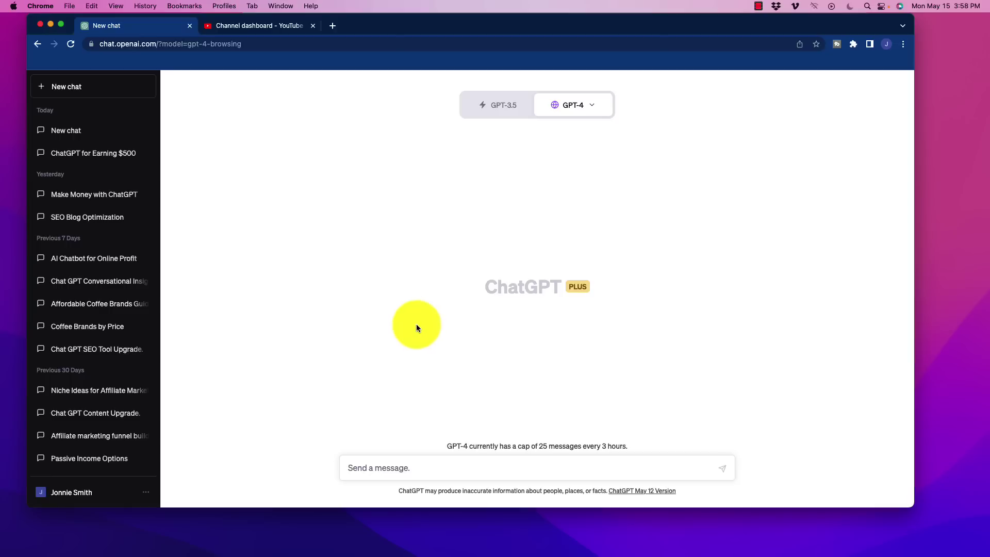
Open the CNN browsing conversation and read its prompt and the reply's apology paragraph
click(72, 132)
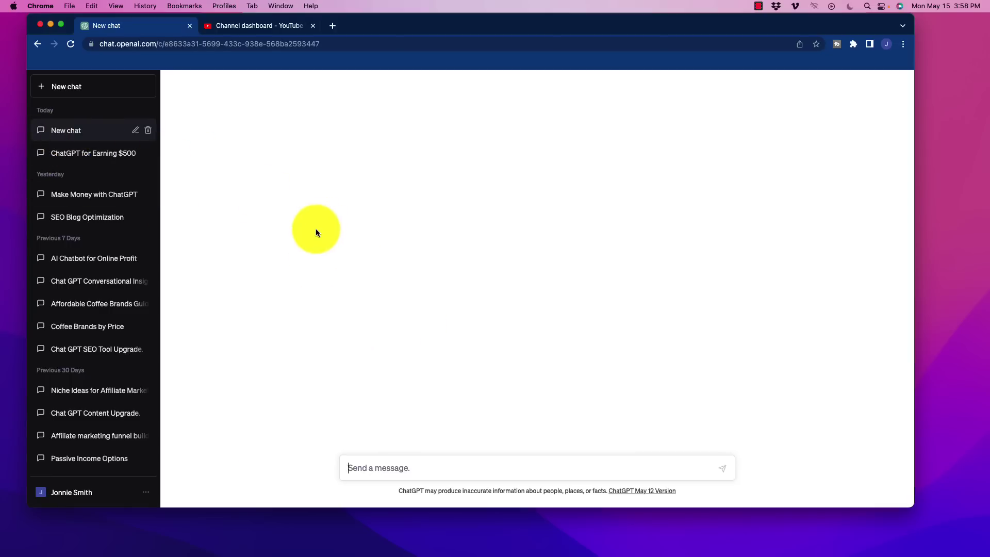
click(93, 153)
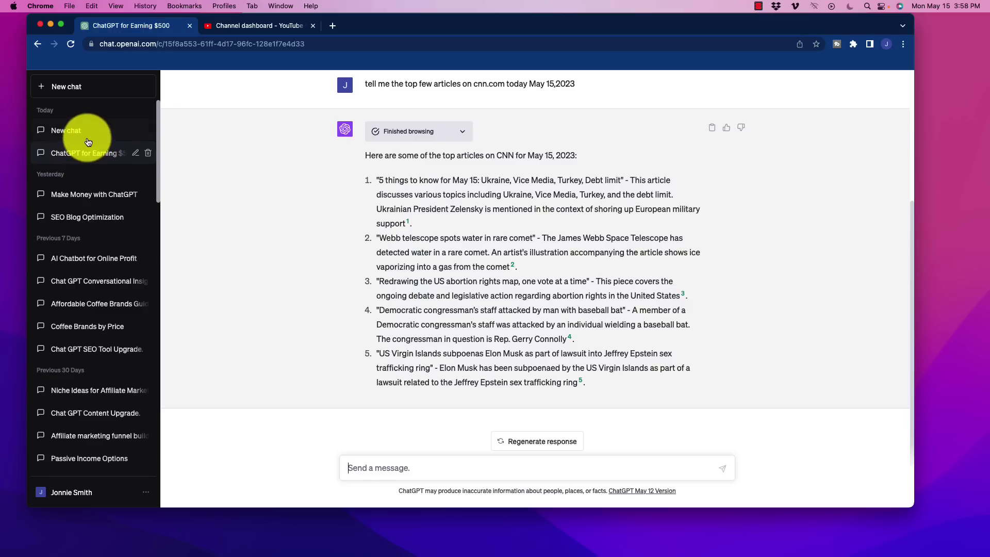
click(83, 132)
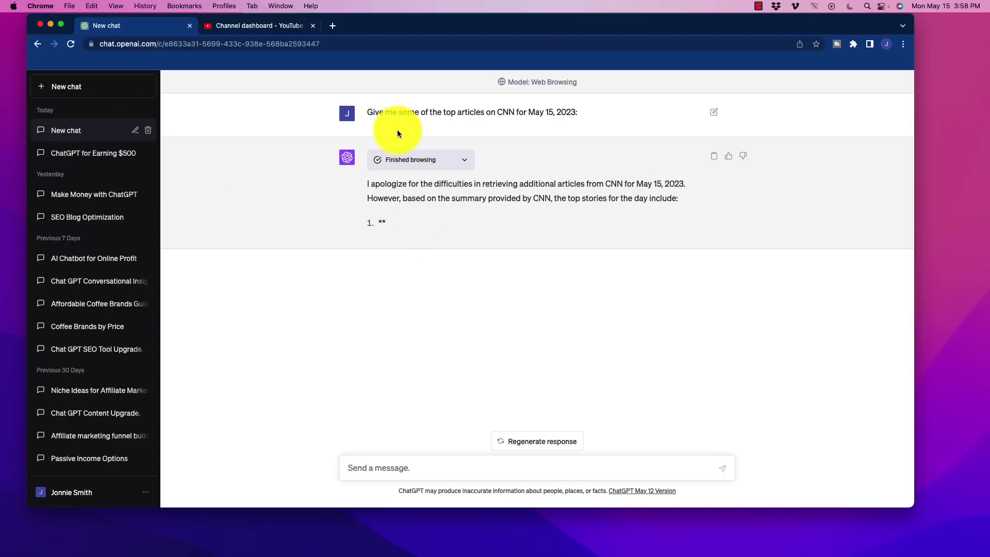
drag(374, 117, 584, 117)
click(535, 112)
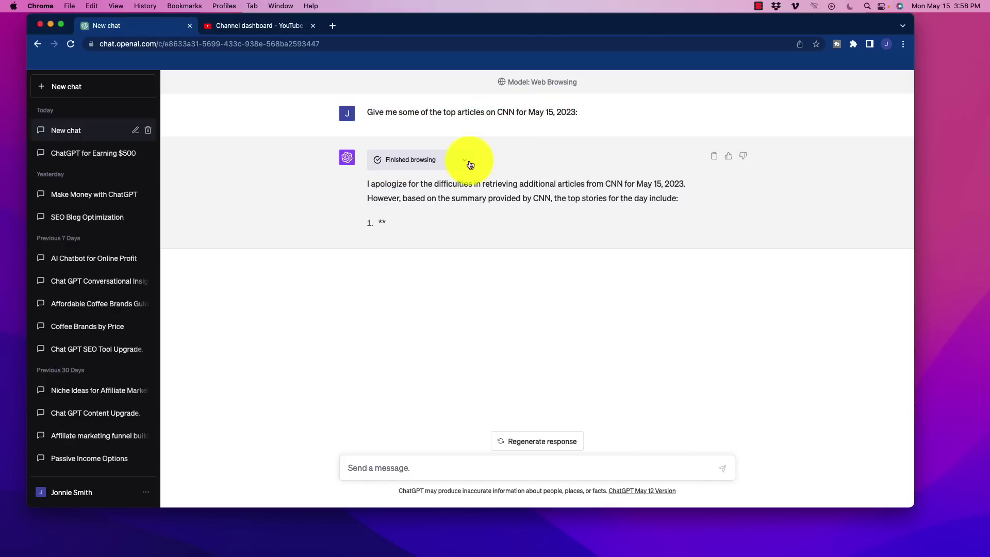
drag(369, 183, 687, 202)
click(453, 172)
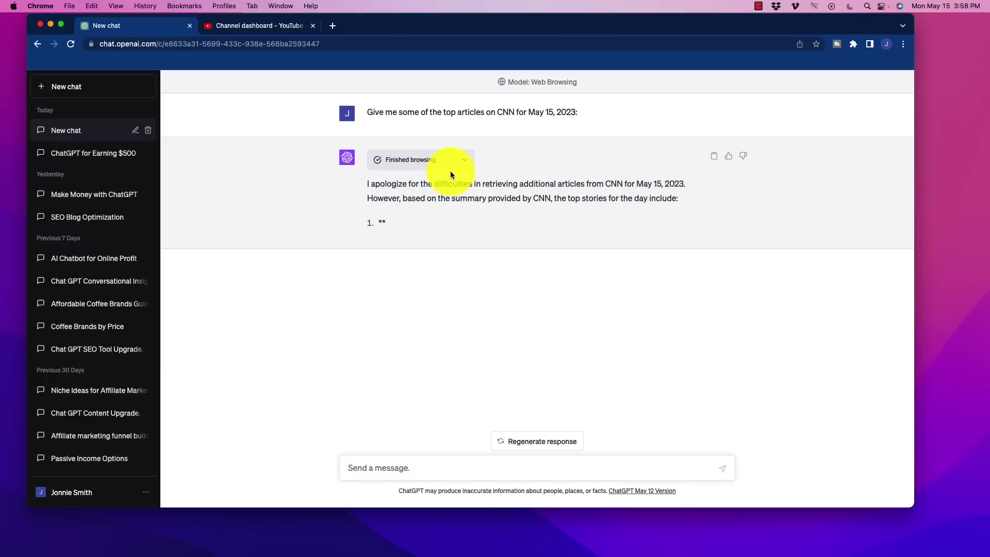
Expand the browsing steps and review the search, failed clicks and Finished browsing entries
click(459, 159)
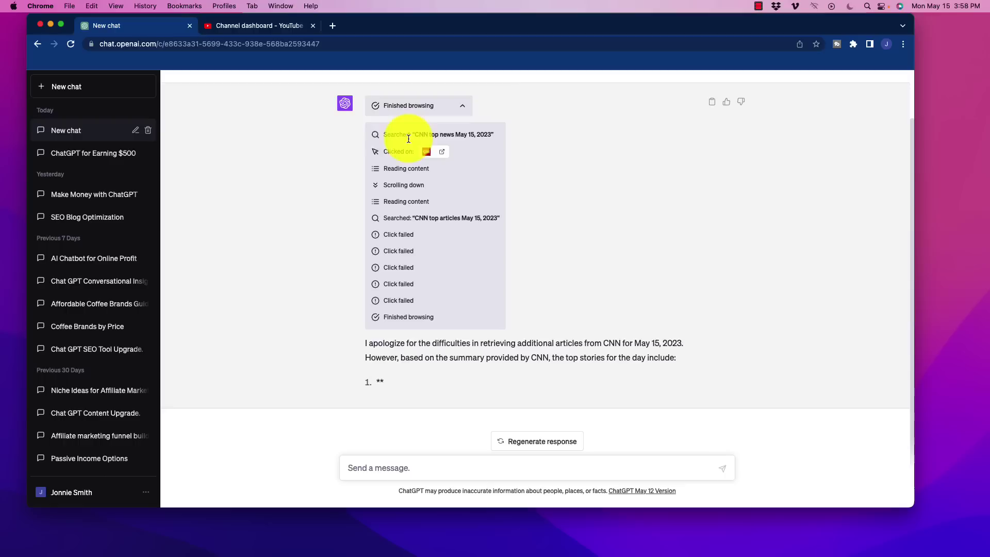
drag(388, 134, 405, 155)
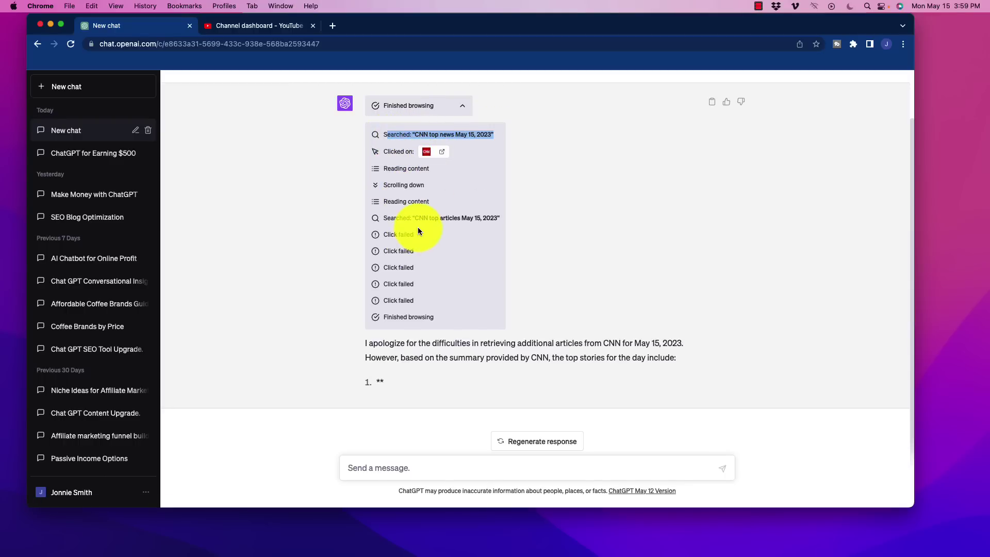
drag(411, 234, 417, 287)
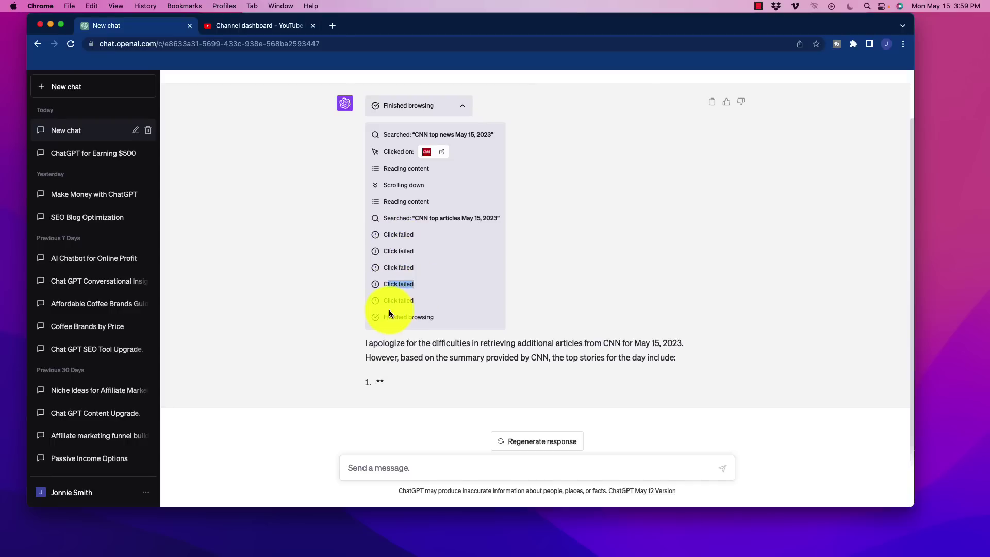
drag(391, 316, 452, 321)
click(210, 197)
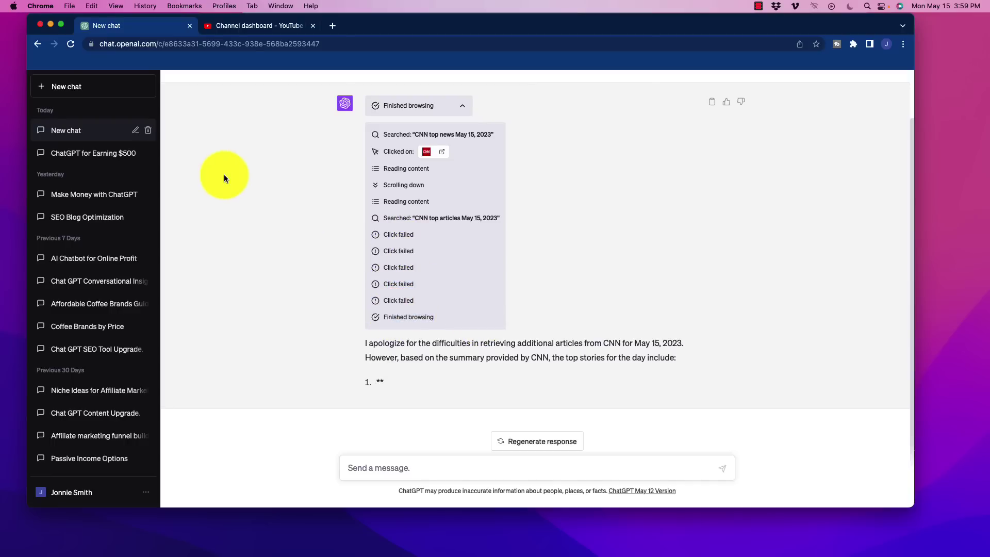
scroll(461, 184, up, 2)
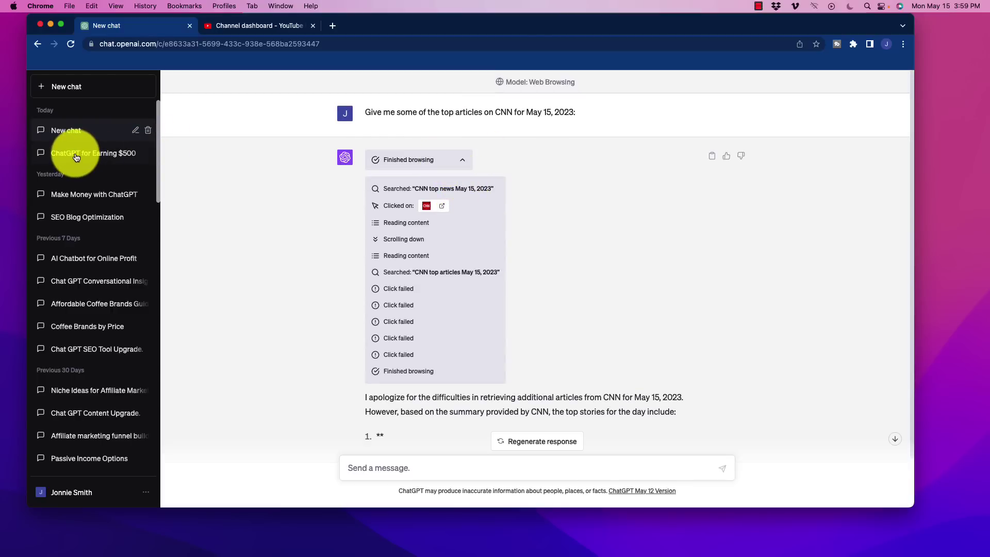
Open the 'ChatGPT for Earning $500' conversation and expand its reply's browsing steps
click(76, 154)
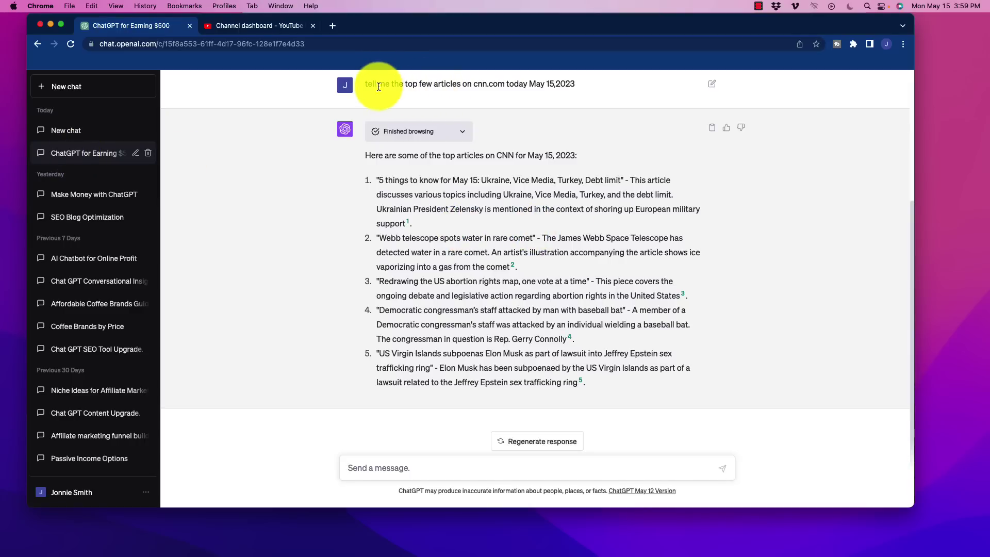
drag(369, 84, 588, 84)
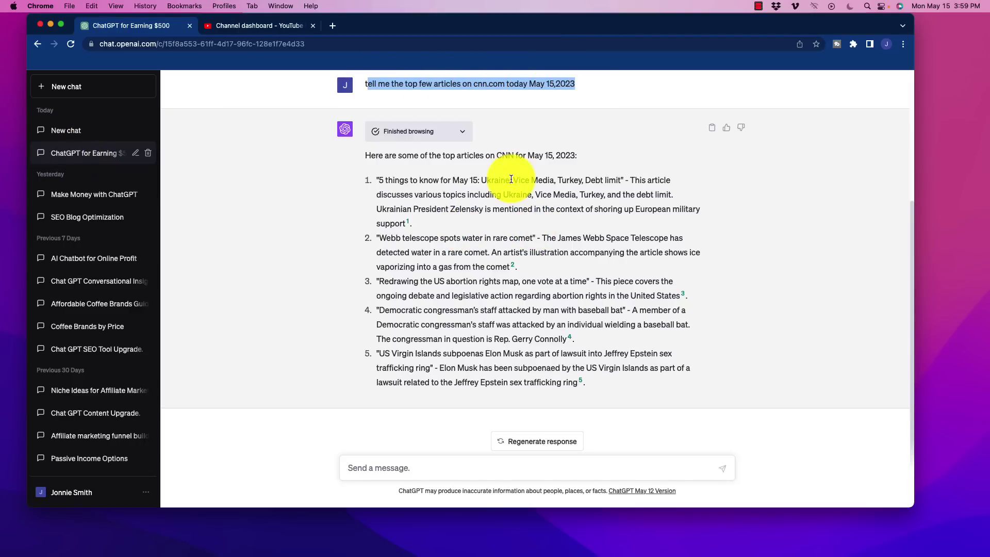
click(462, 132)
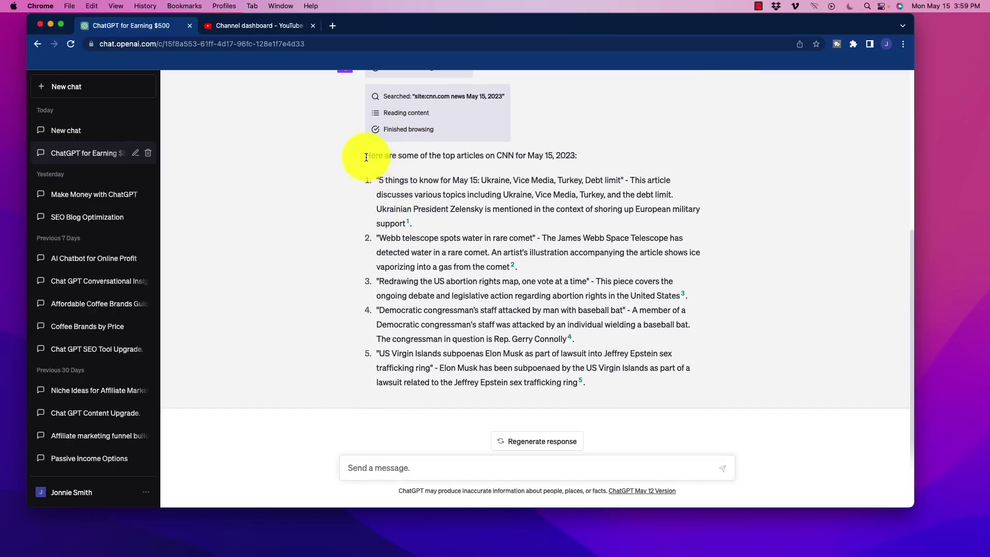
Read through the answer listing five top CNN articles for May 15, 2023
drag(366, 157, 570, 162)
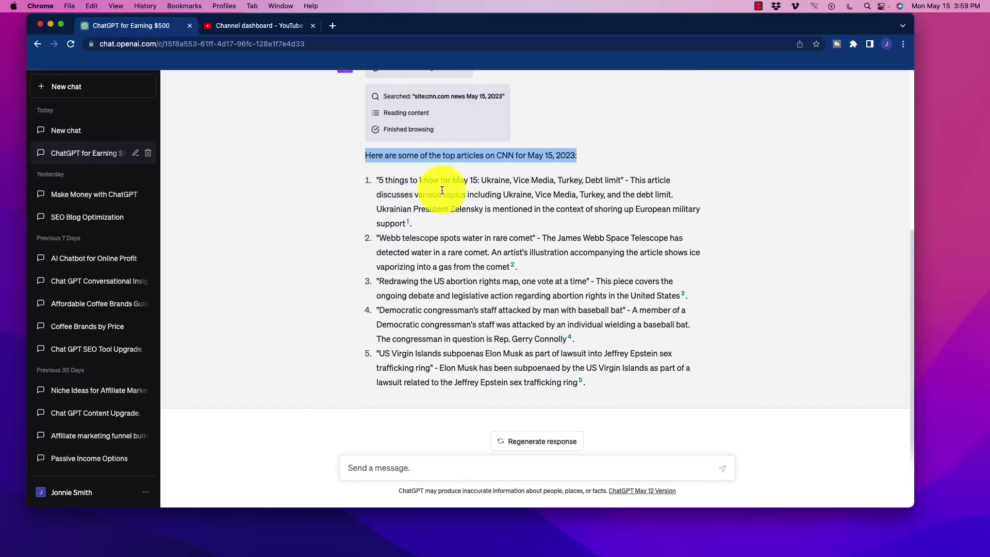
drag(400, 180, 507, 378)
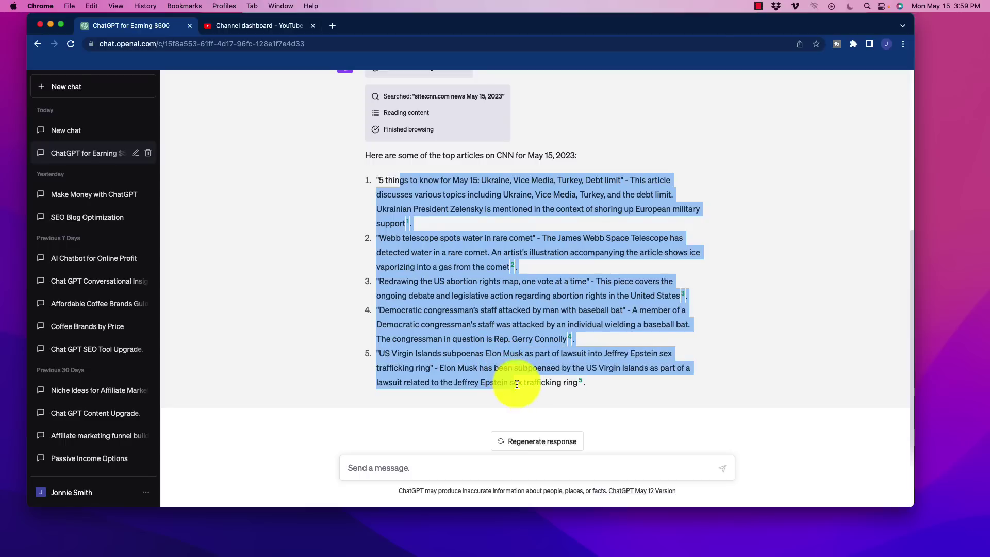
click(363, 246)
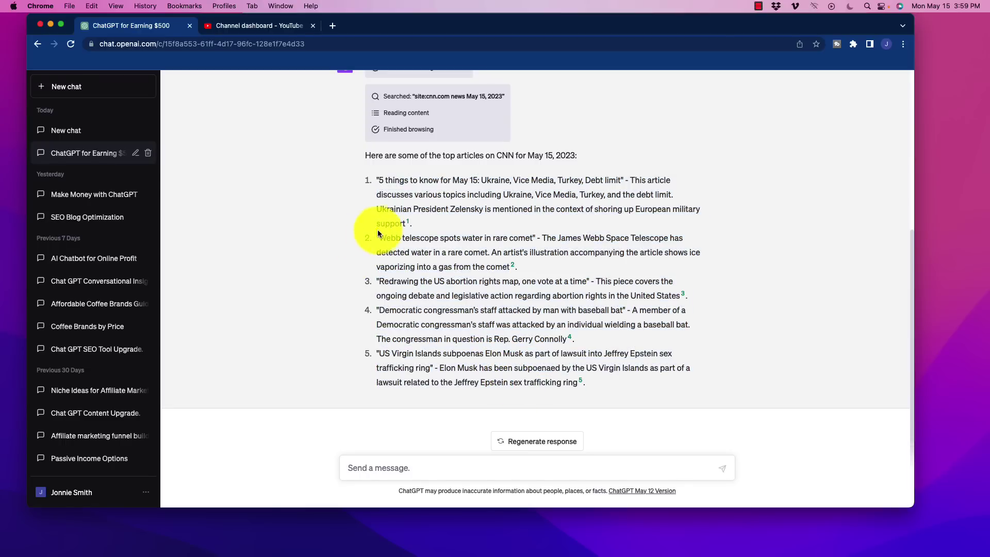
mouse_move(409, 227)
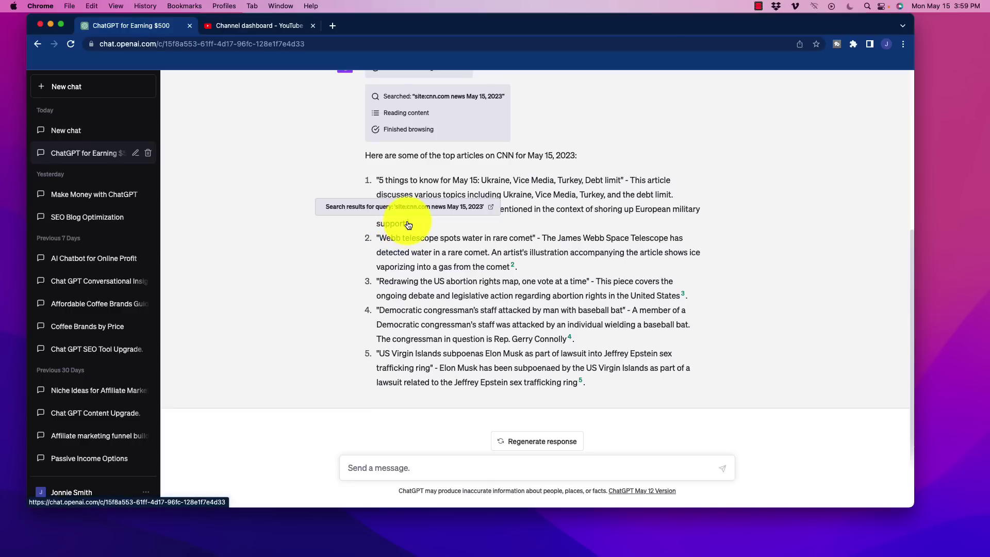
mouse_move(512, 266)
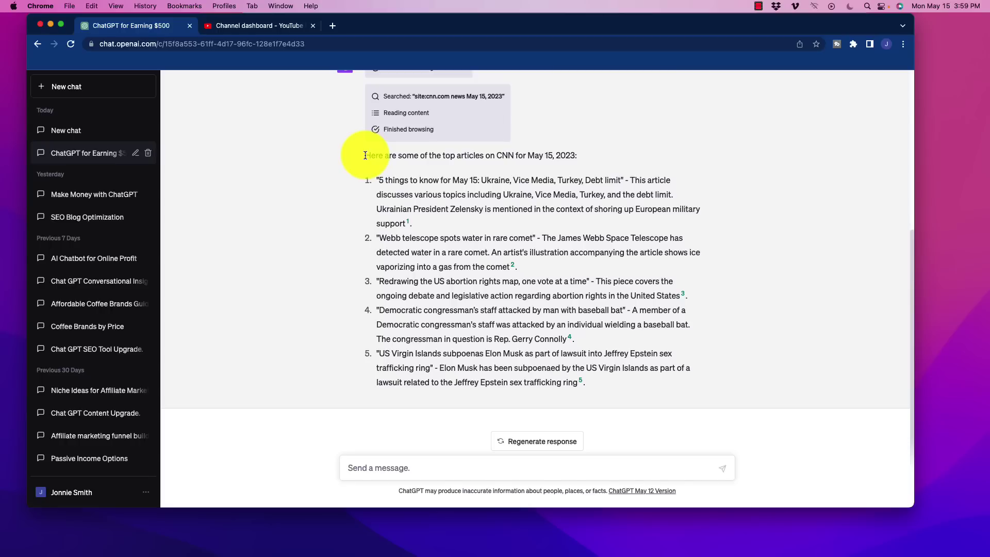
drag(365, 155, 646, 380)
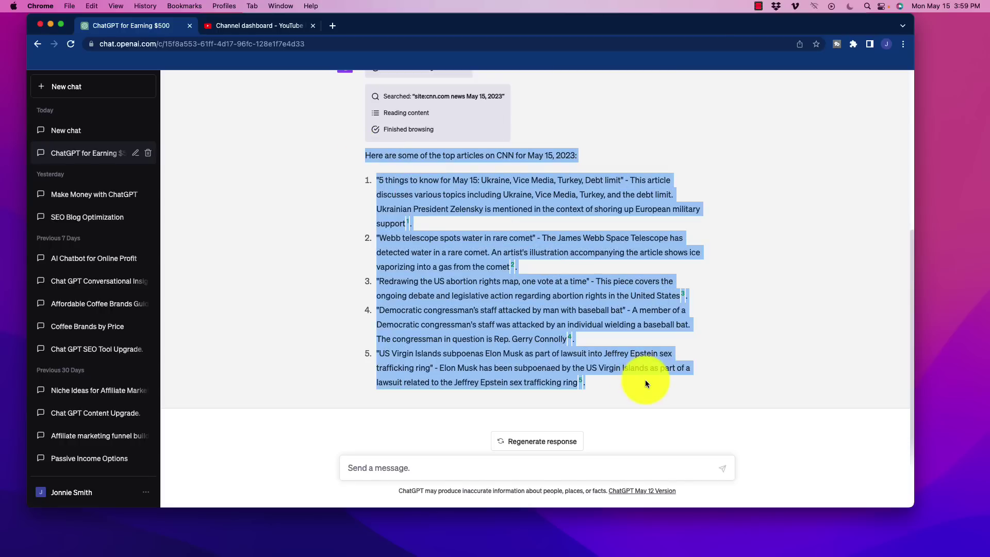
click(332, 235)
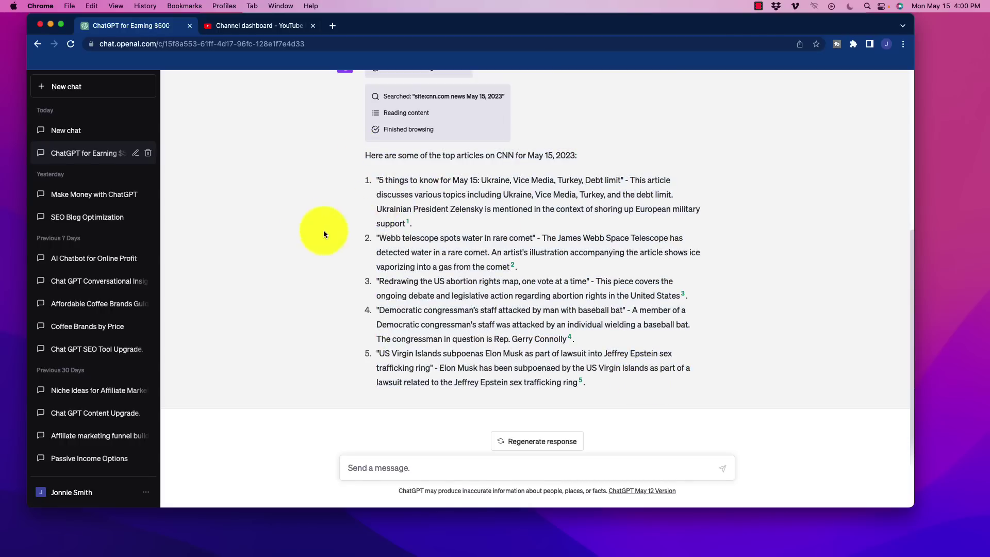
Scroll up to the first URL-summary prompt and highlight its instruction and requested URL
scroll(327, 247, up, 5)
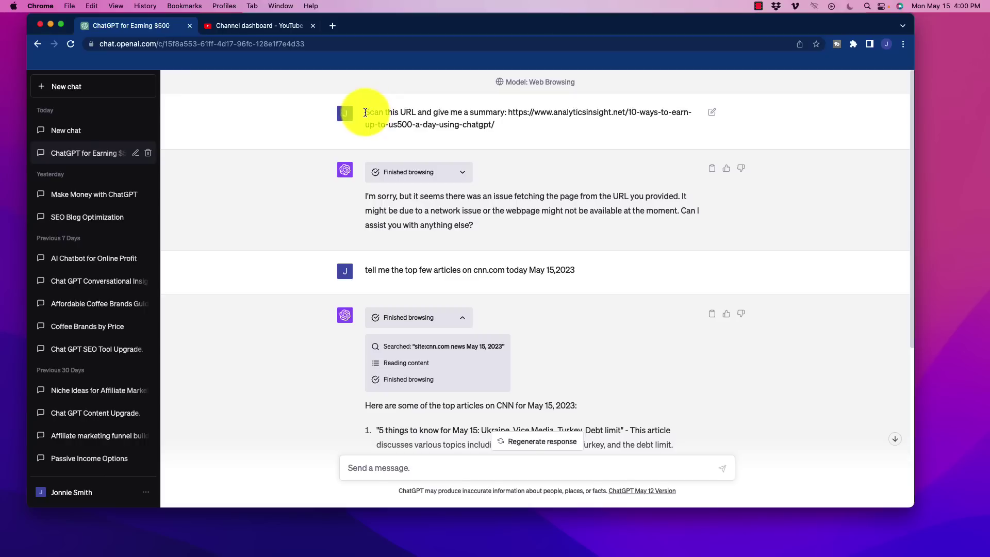
drag(365, 112, 413, 109)
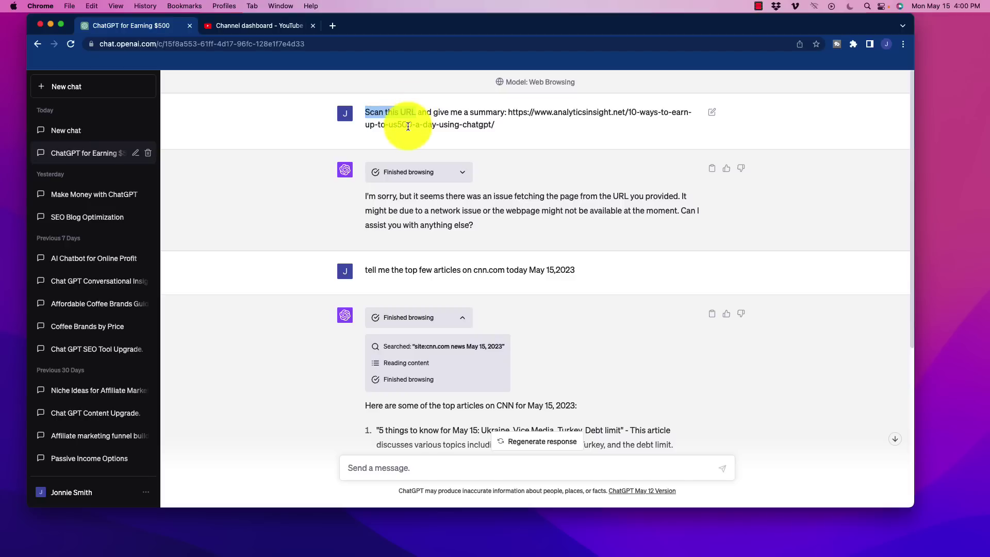
click(367, 117)
drag(367, 116, 521, 115)
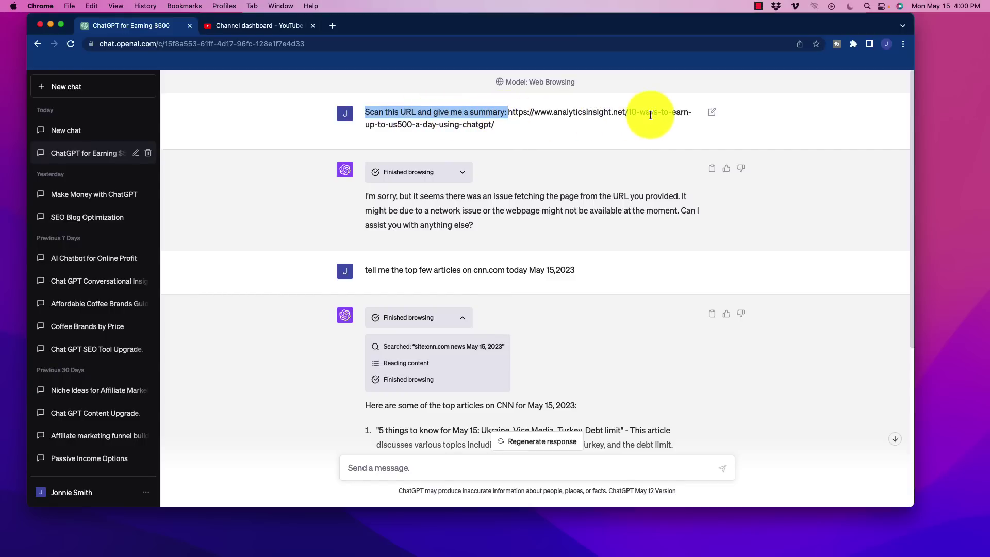
drag(375, 124, 526, 129)
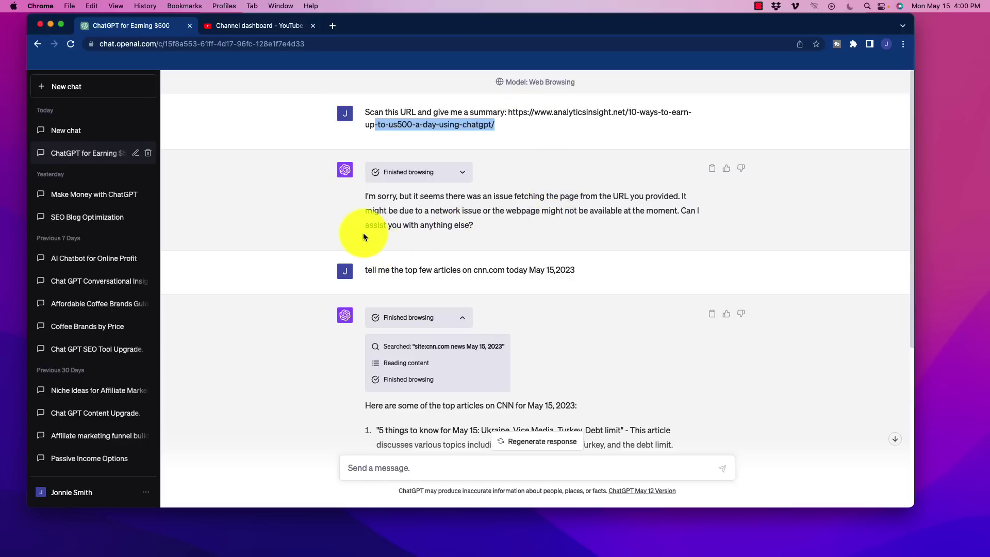
scroll(364, 232, down, 5)
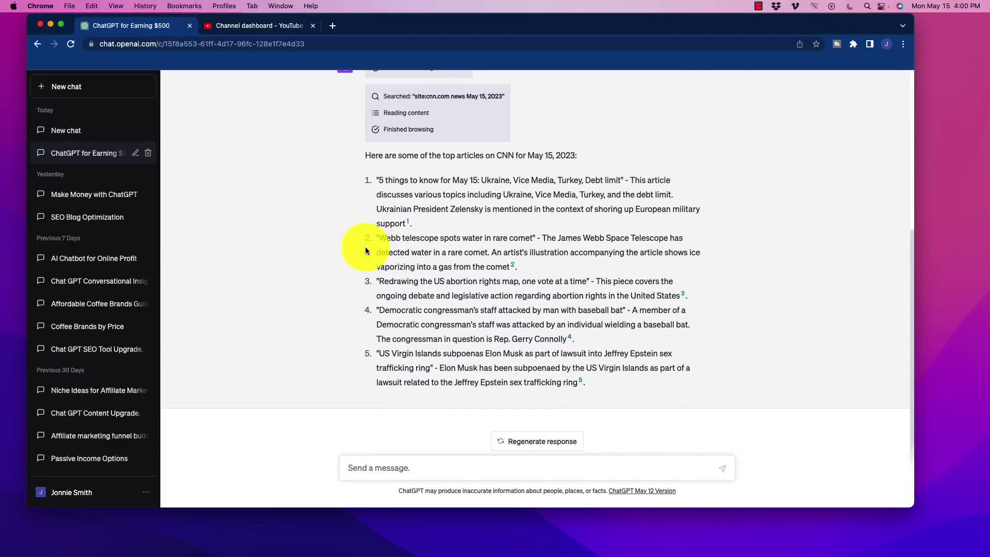
scroll(365, 250, up, 4)
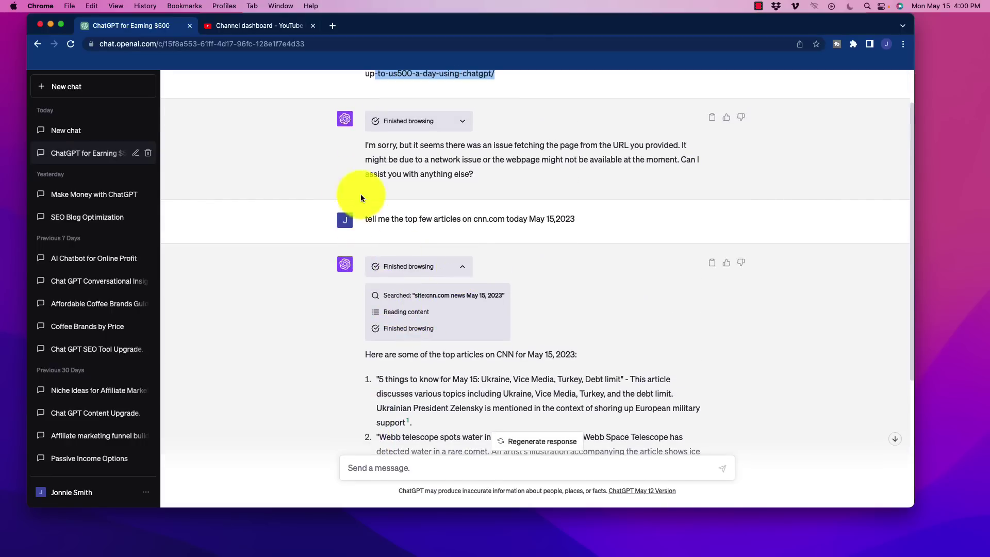
scroll(341, 228, up, 1)
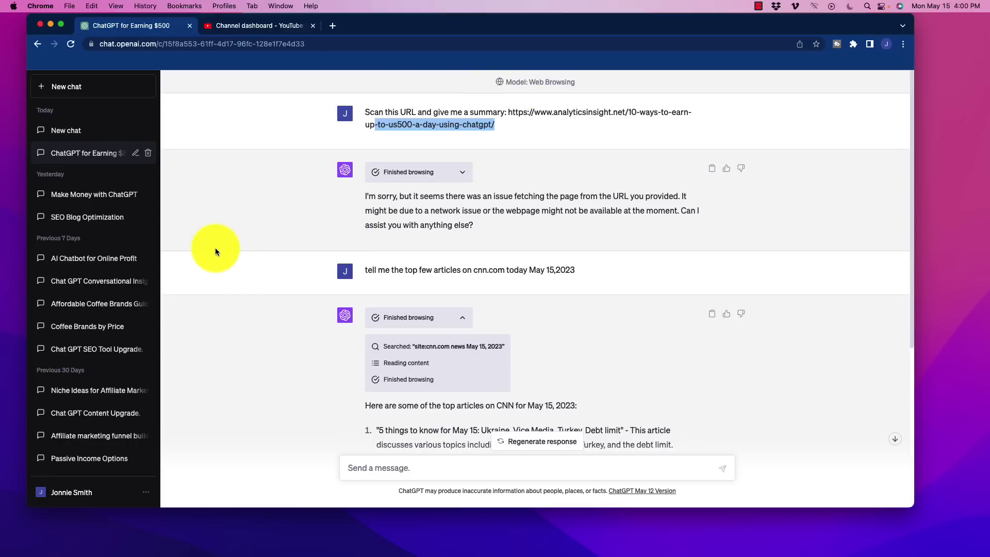
Check the Plugins option in Settings > Beta features
click(146, 496)
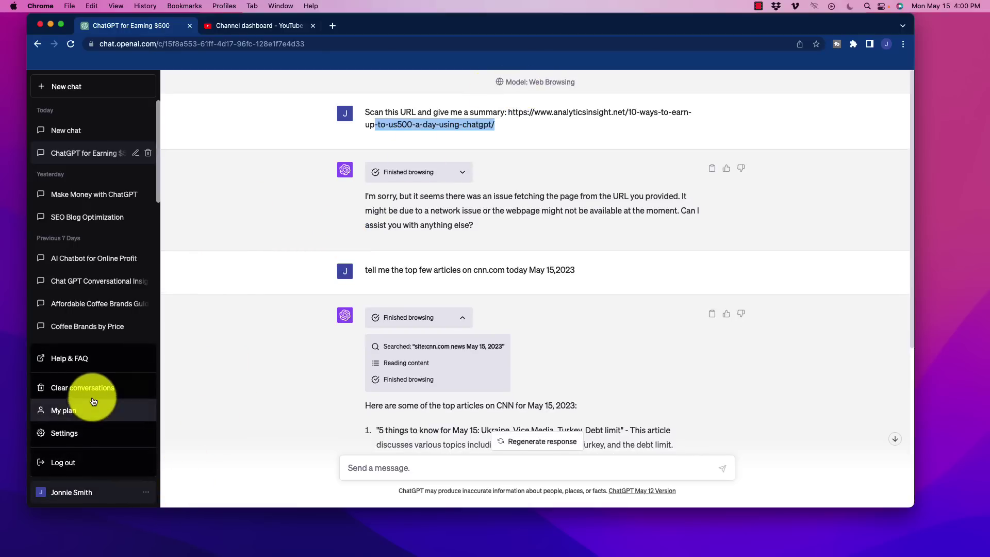
click(83, 433)
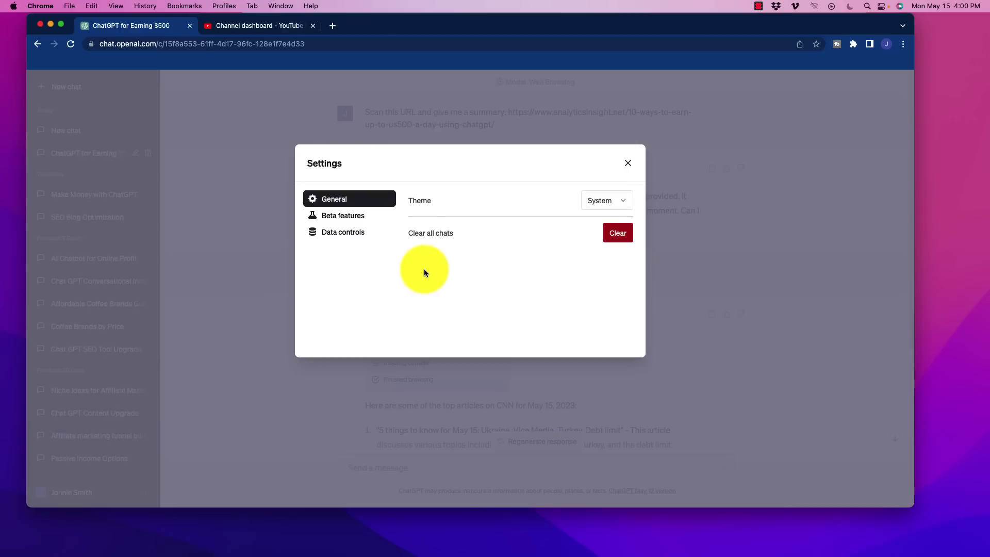
click(345, 216)
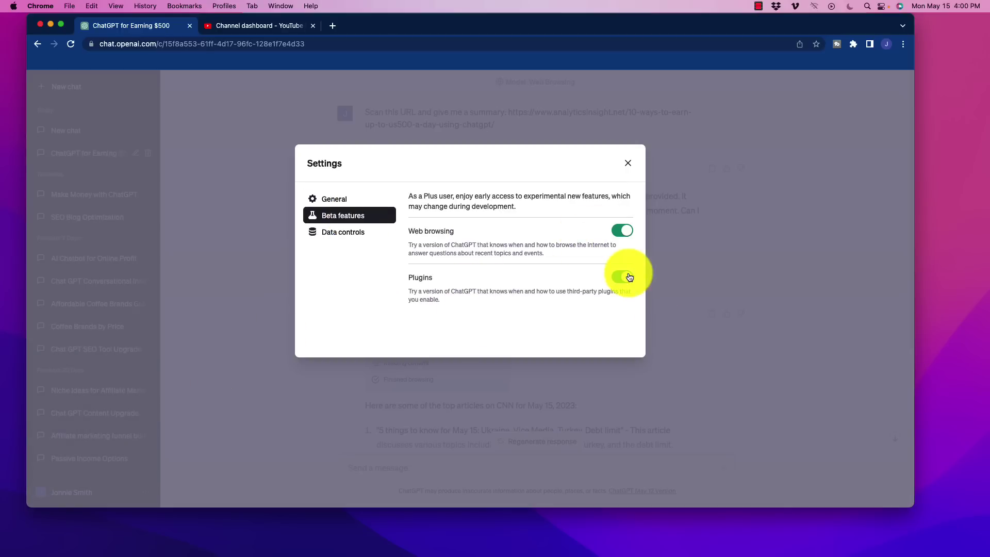
click(626, 162)
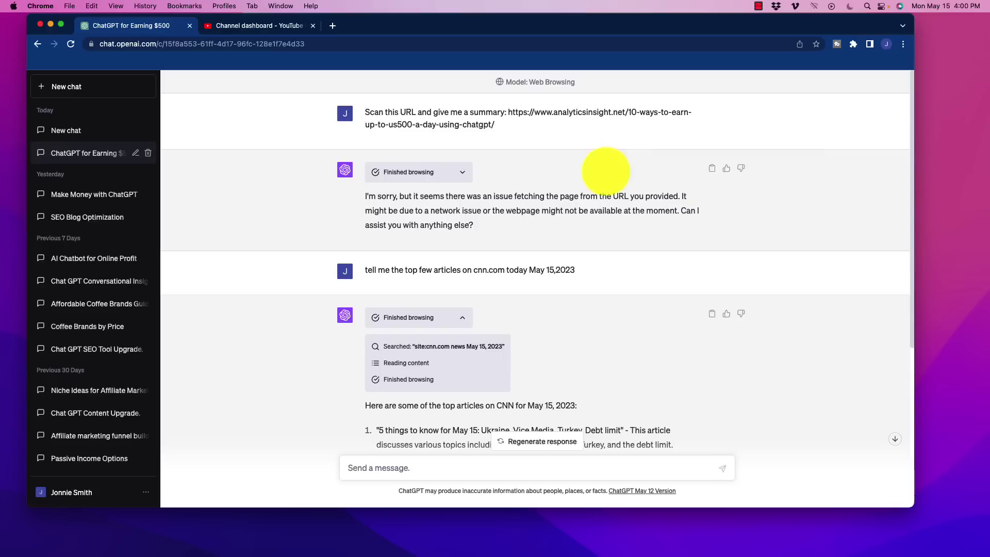
Start a new GPT-4 chat in Plugins mode and go to the Plugin store
click(107, 85)
mouse_move(591, 108)
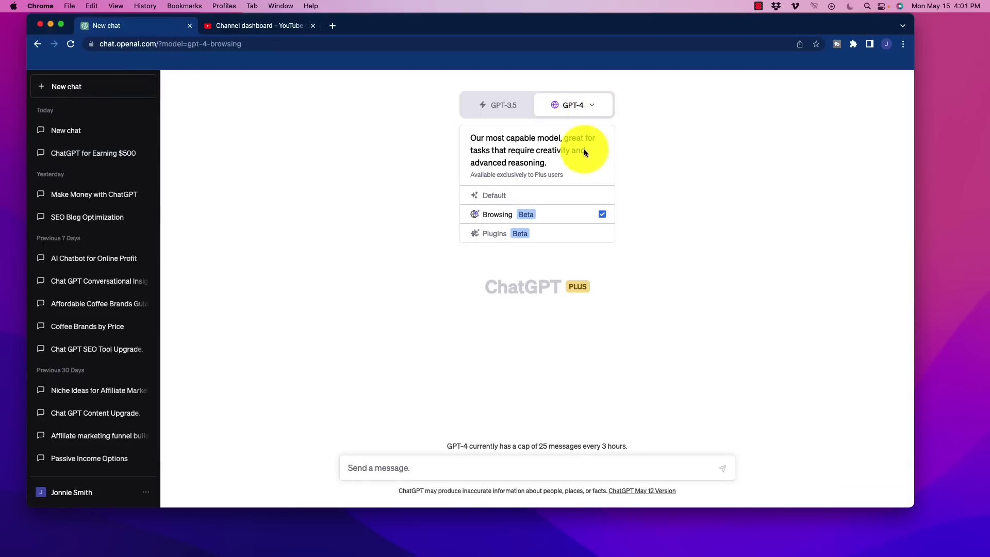
click(589, 237)
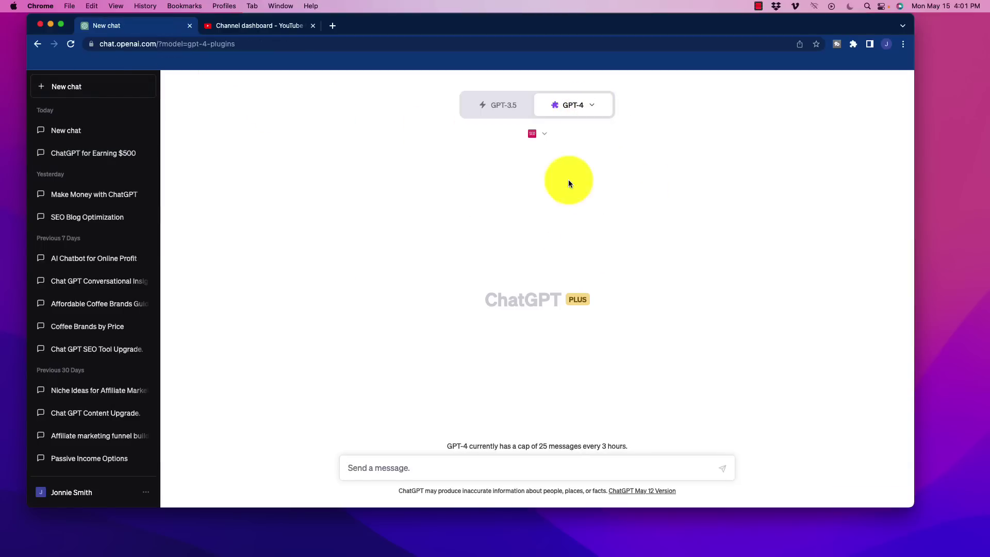
click(547, 139)
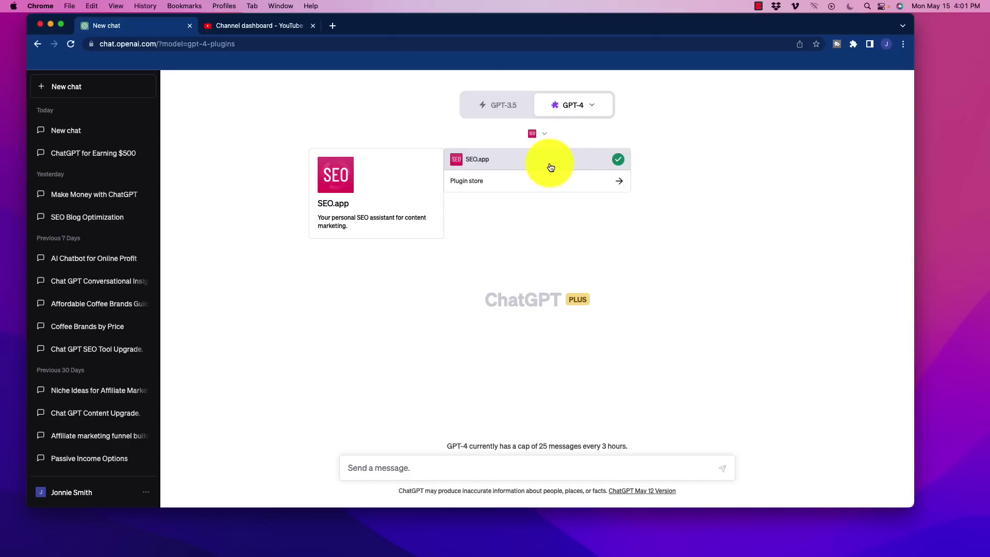
click(552, 181)
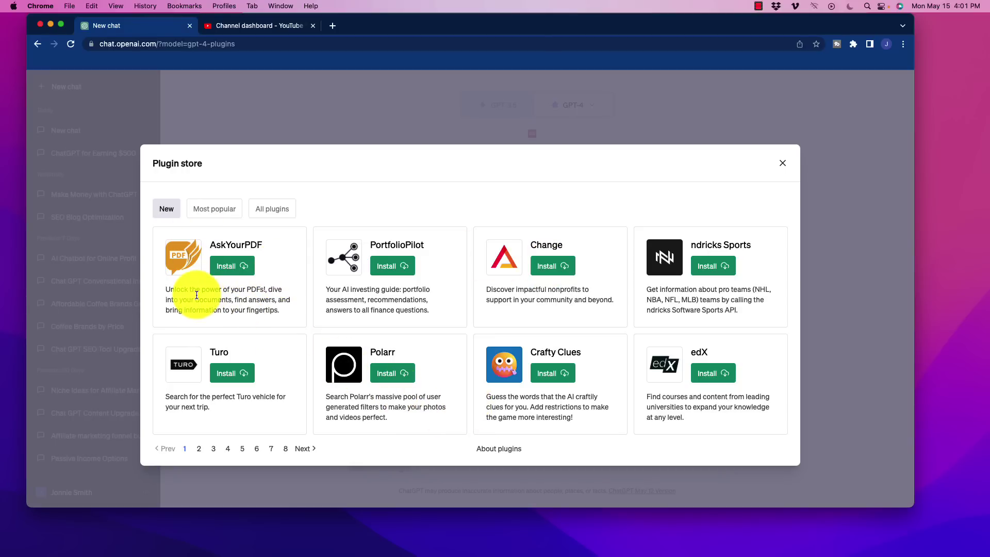
Highlight the AskYourPDF plugin's description and name on the New plugins page
drag(185, 290, 294, 308)
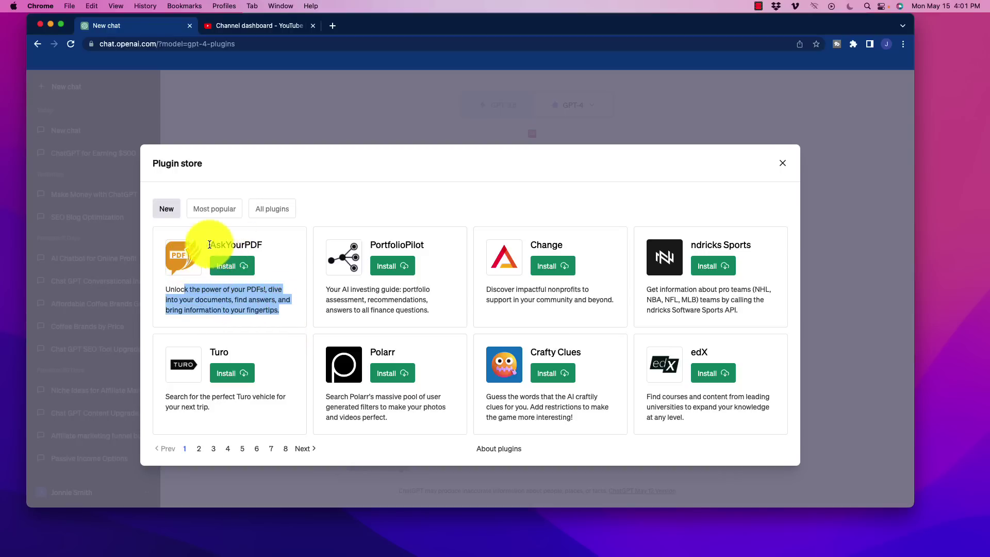
click(231, 246)
double_click(231, 246)
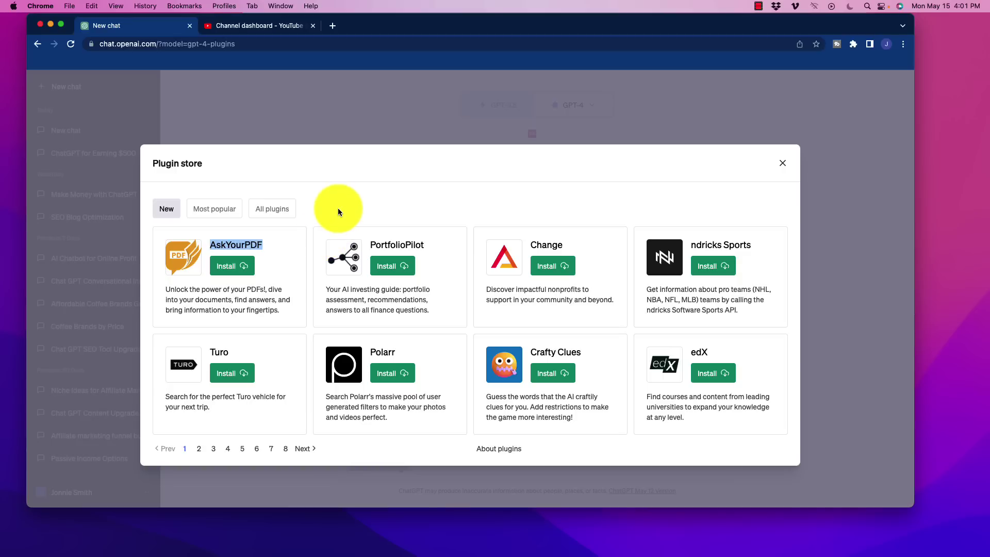
Page through the new plugins from page 2 to the last, view All plugins, then close the store
click(196, 451)
click(213, 450)
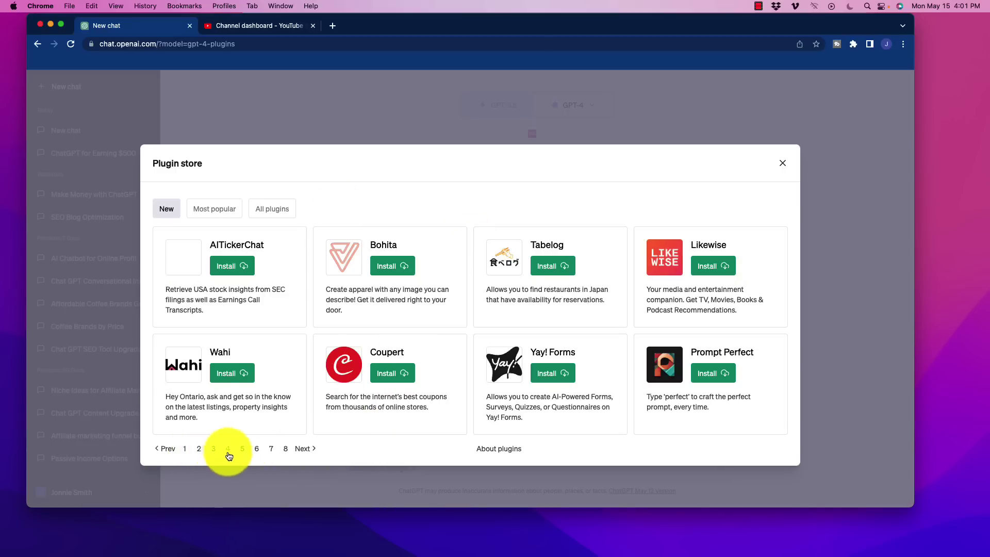
click(231, 452)
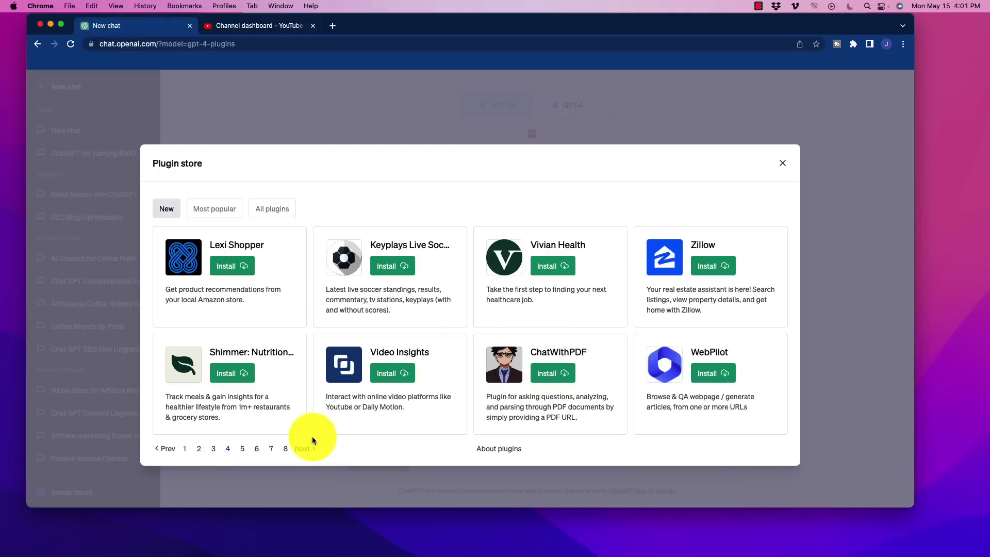
click(243, 448)
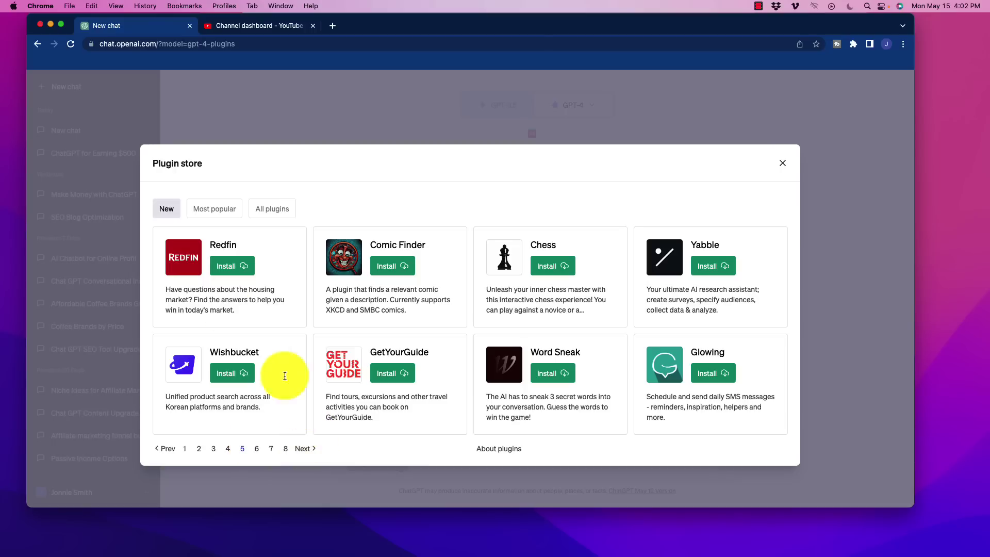
click(271, 448)
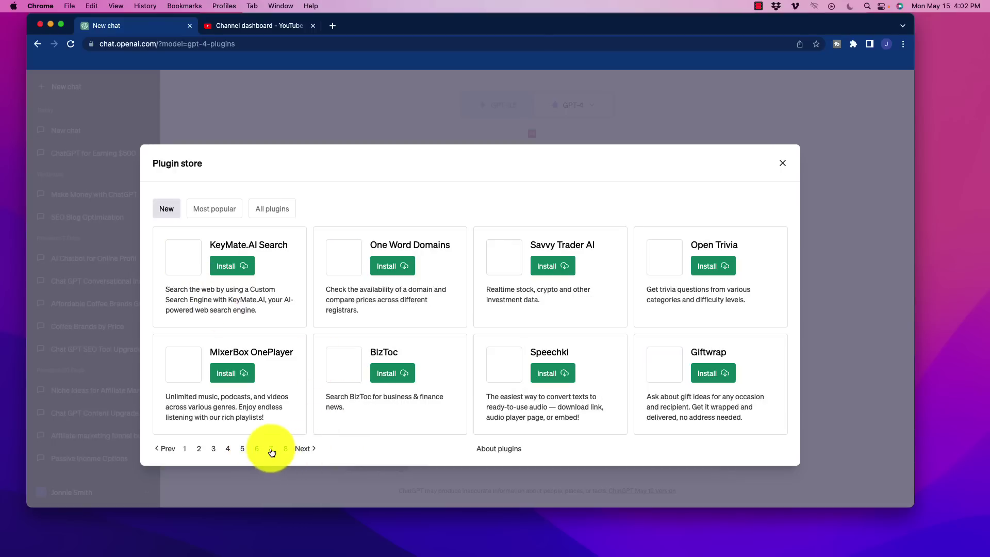
click(285, 450)
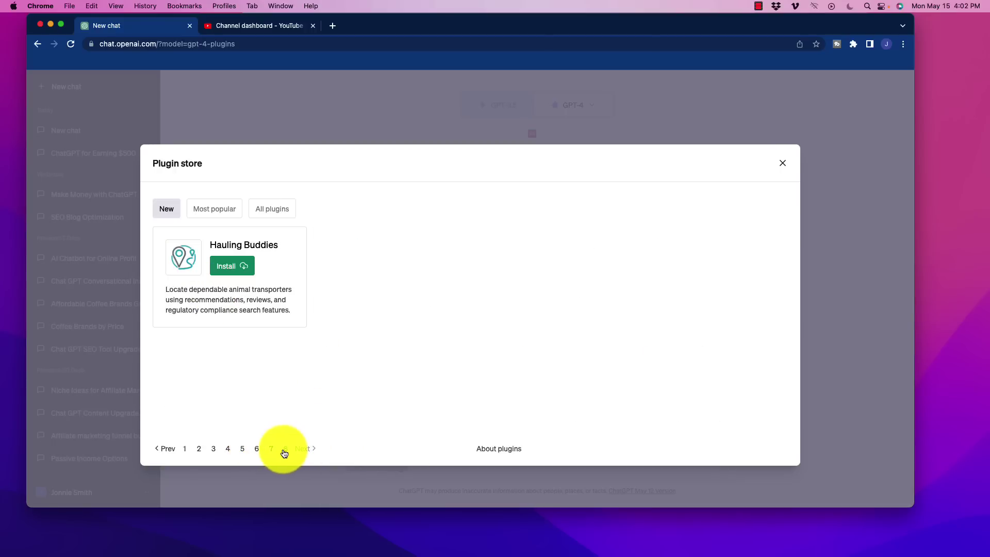
click(270, 448)
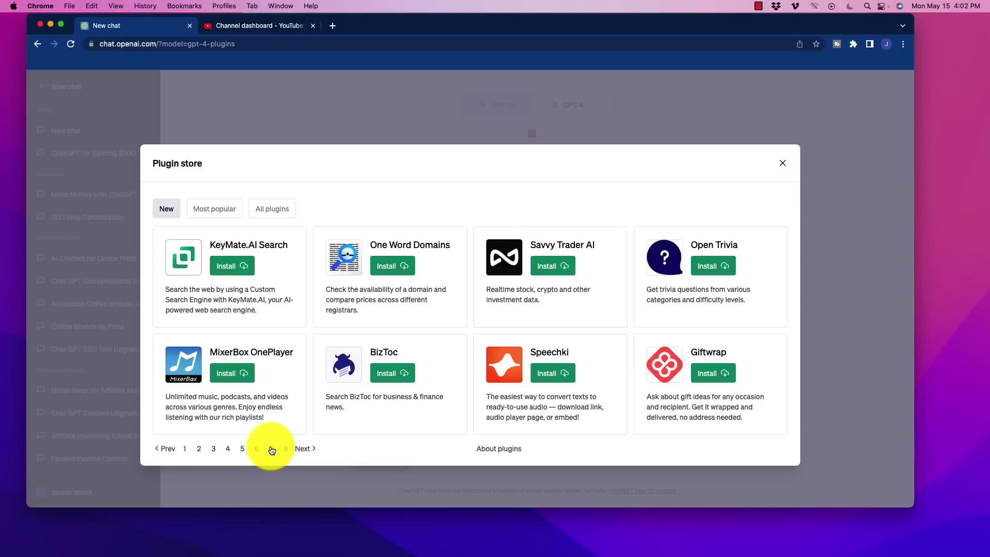
click(257, 449)
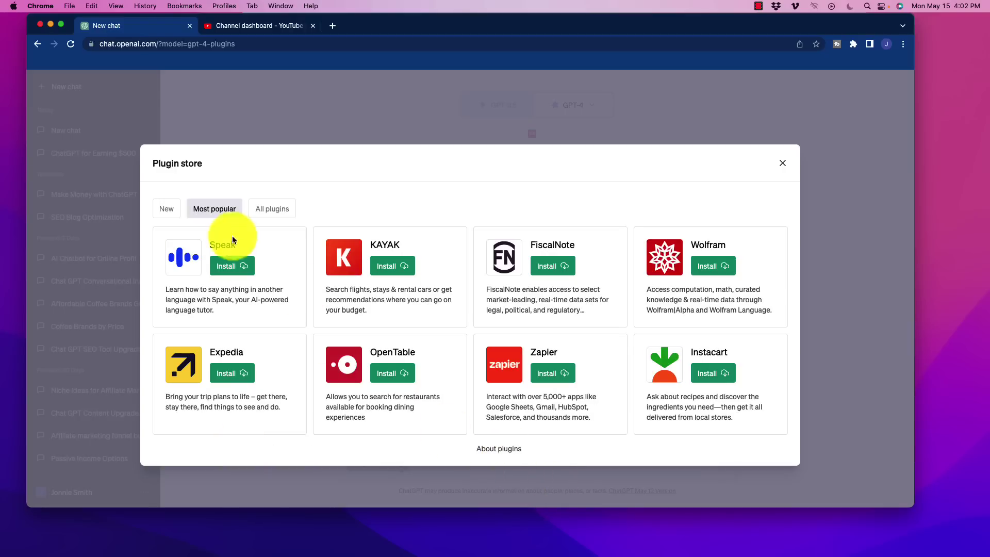
click(277, 208)
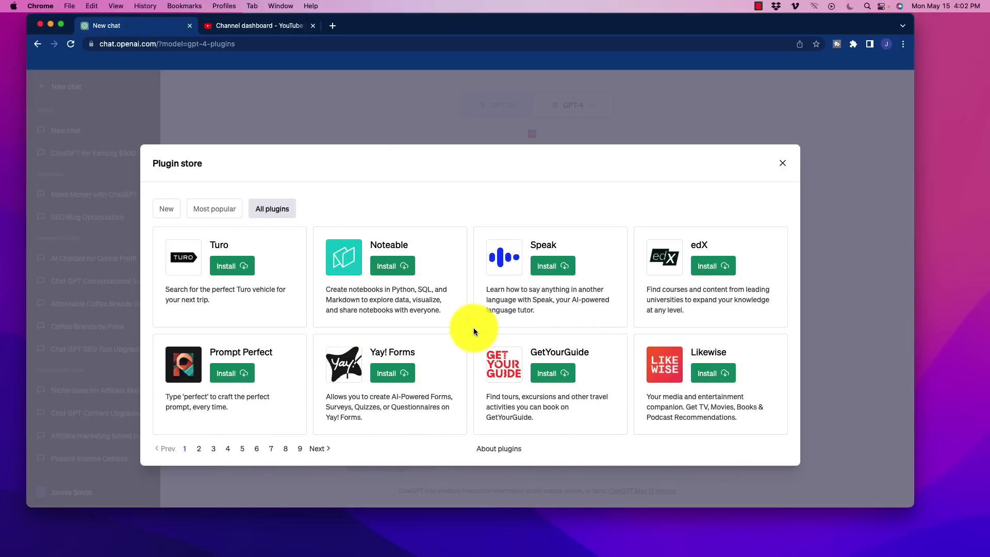
click(783, 164)
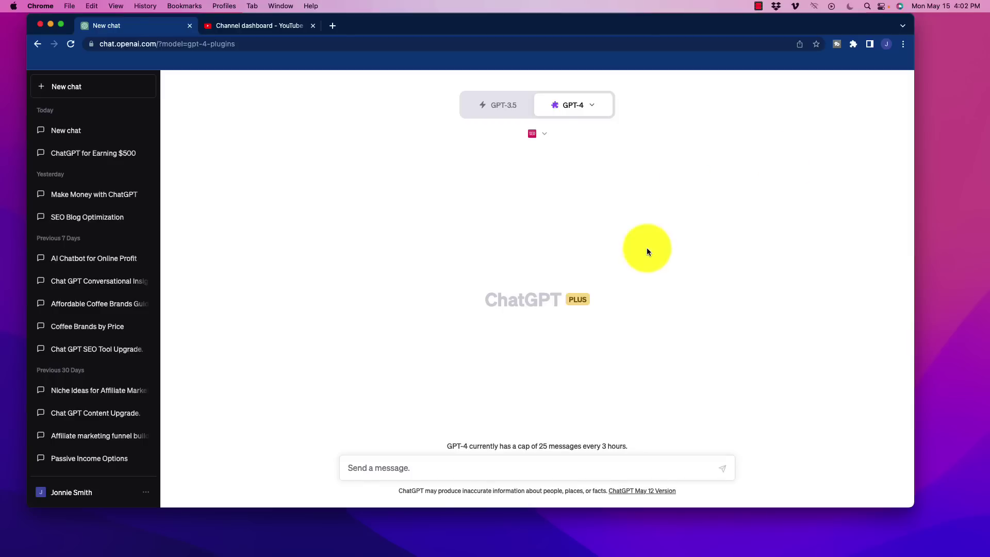
Show the enabled plugins dropdown with SEO.app checked
click(537, 133)
mouse_move(506, 171)
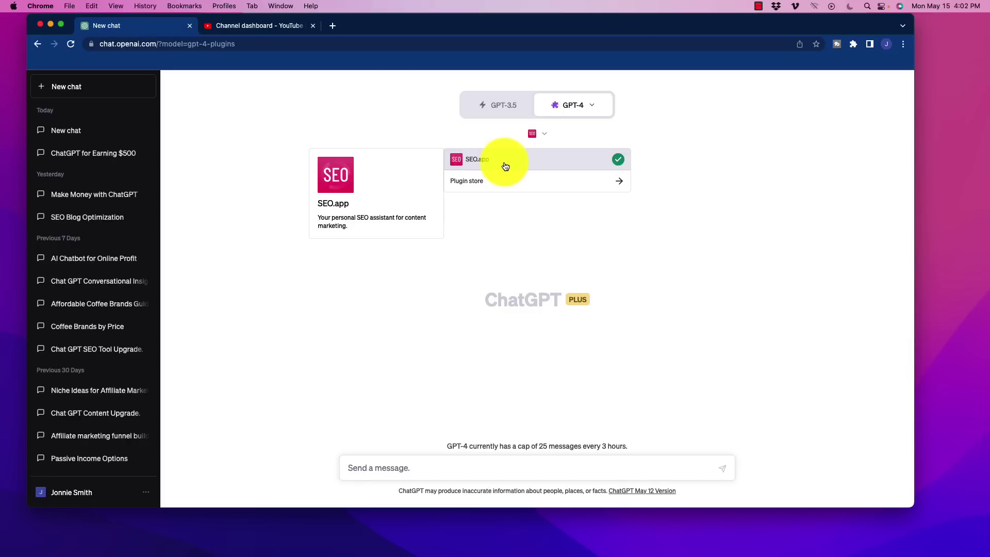
click(94, 197)
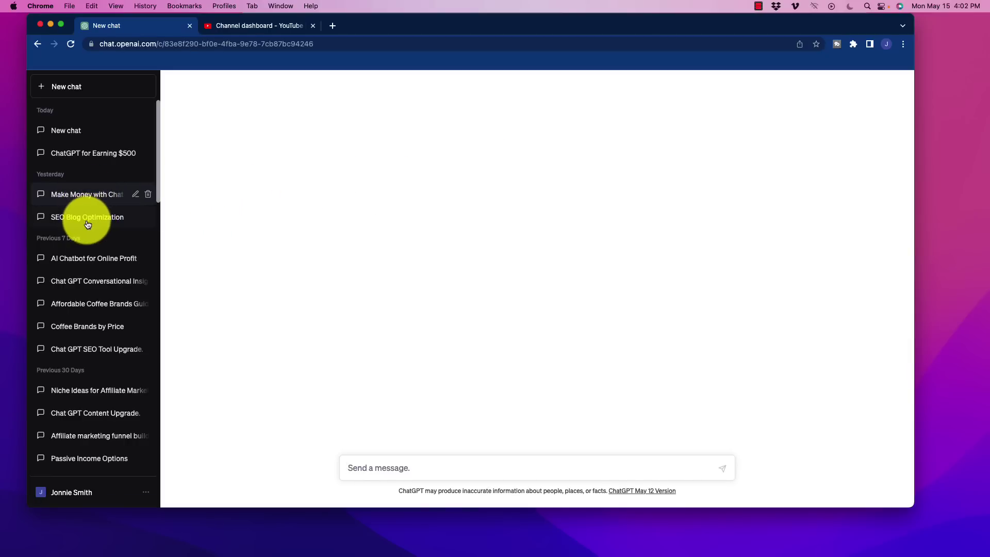
scroll(388, 264, up, 20)
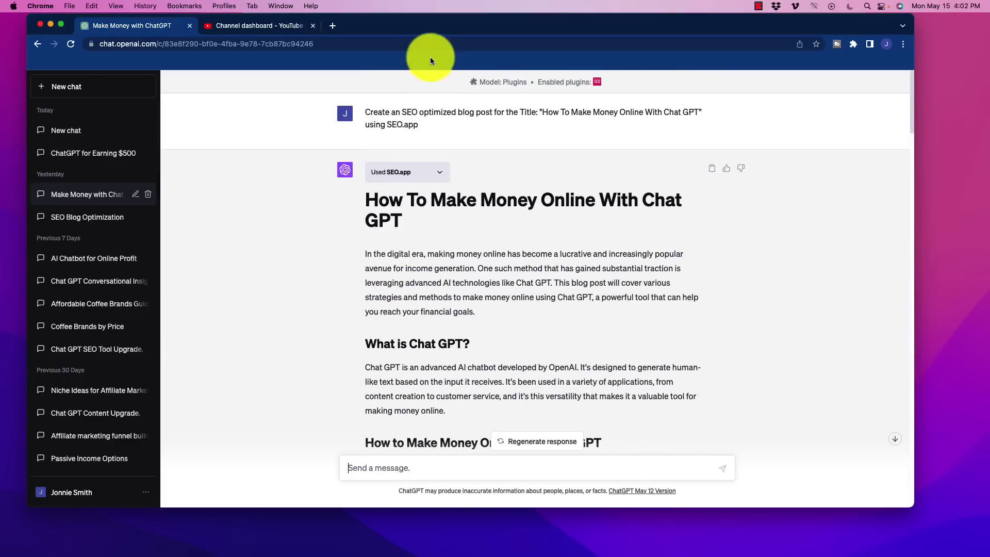
drag(403, 112, 700, 123)
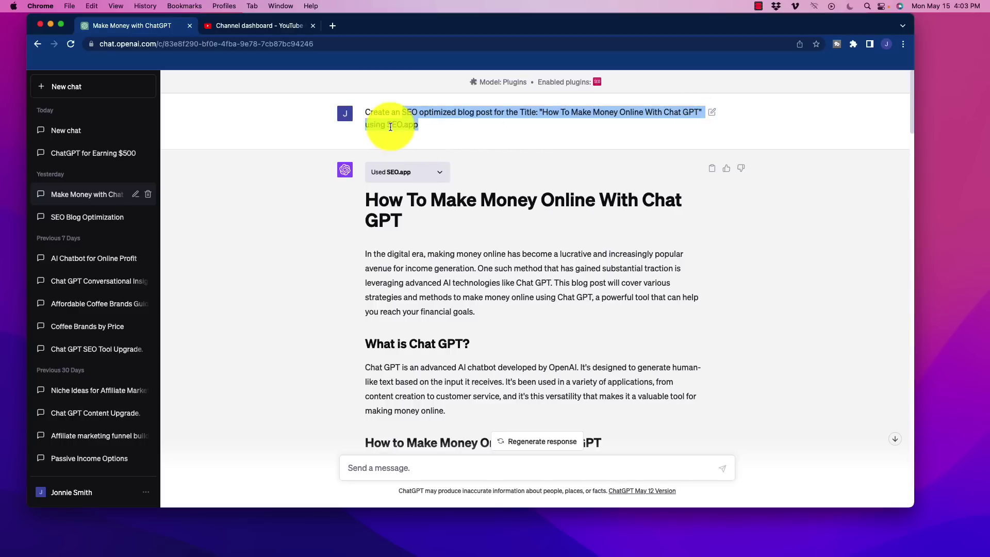
drag(387, 125, 432, 125)
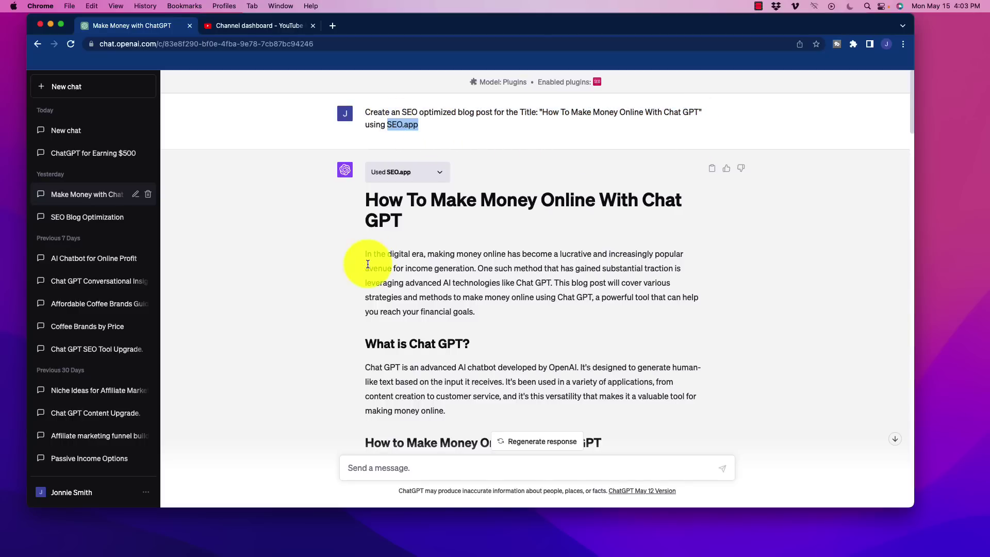
scroll(330, 246, down, 2)
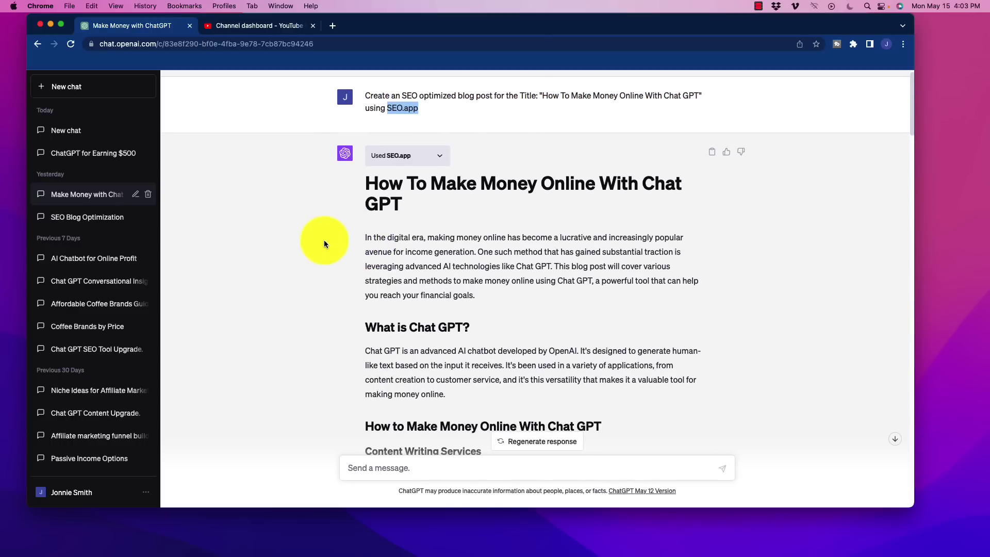
scroll(406, 239, down, 6)
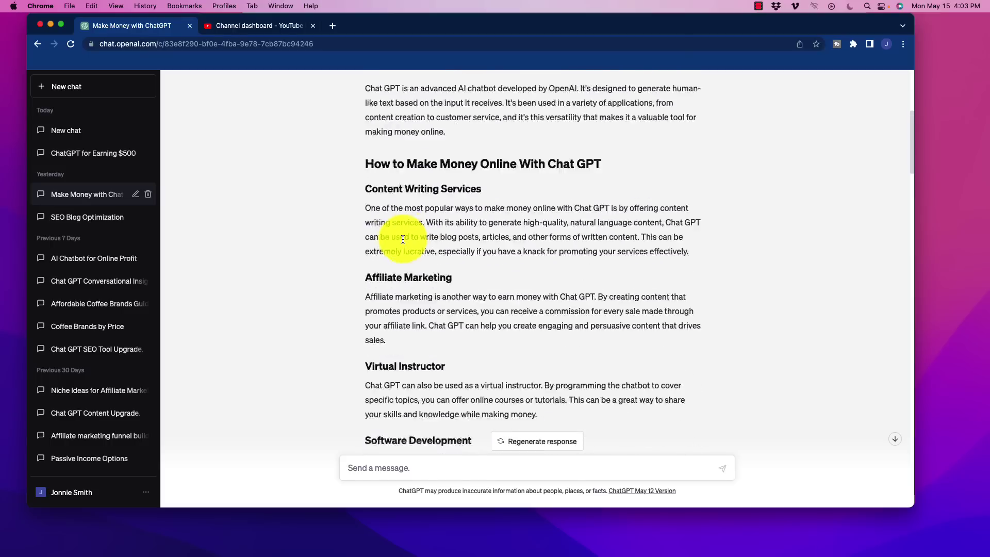
scroll(350, 242, up, 6)
scroll(371, 235, down, 10)
scroll(361, 240, down, 15)
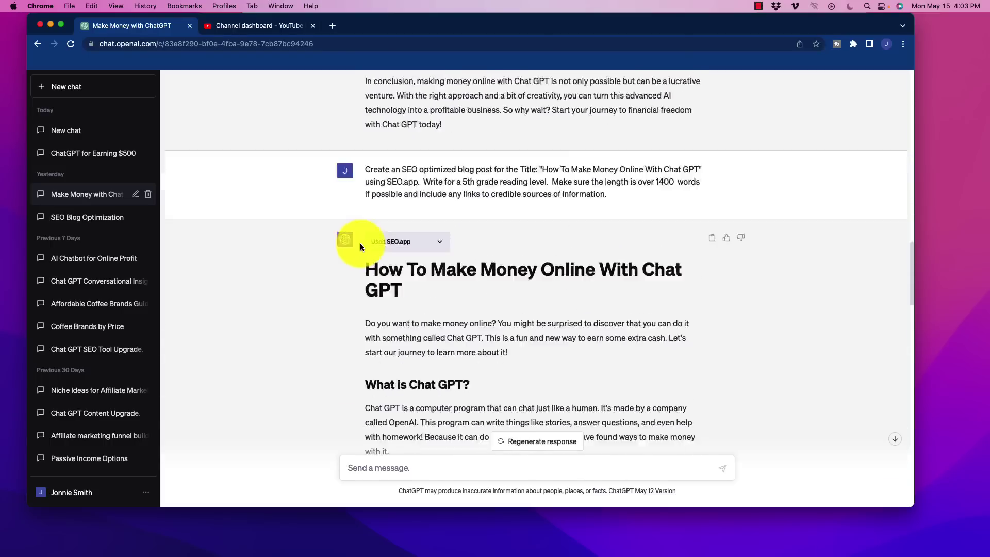
scroll(346, 248, up, 10)
scroll(345, 244, up, 20)
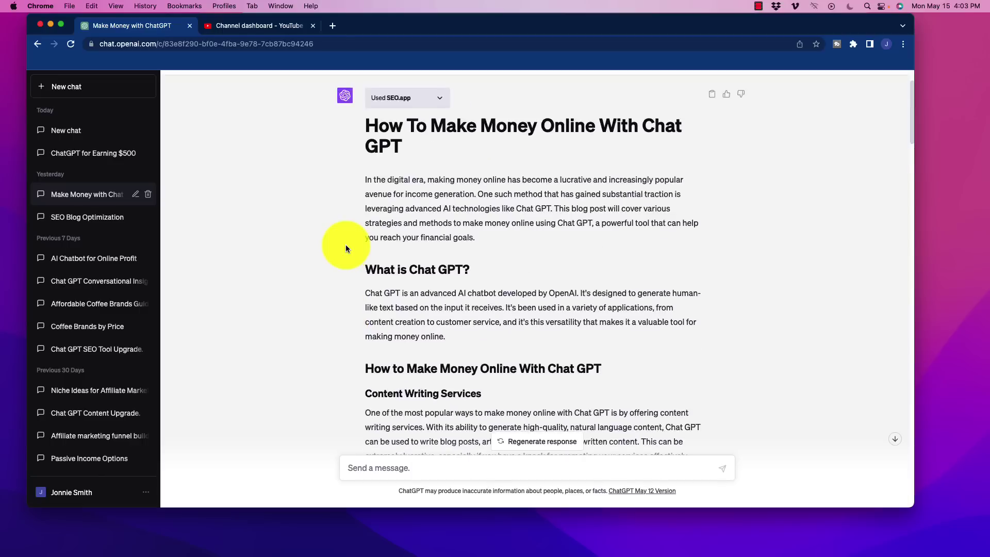
Expand the 'Used SEO.app' panel and highlight the request's context description
click(440, 174)
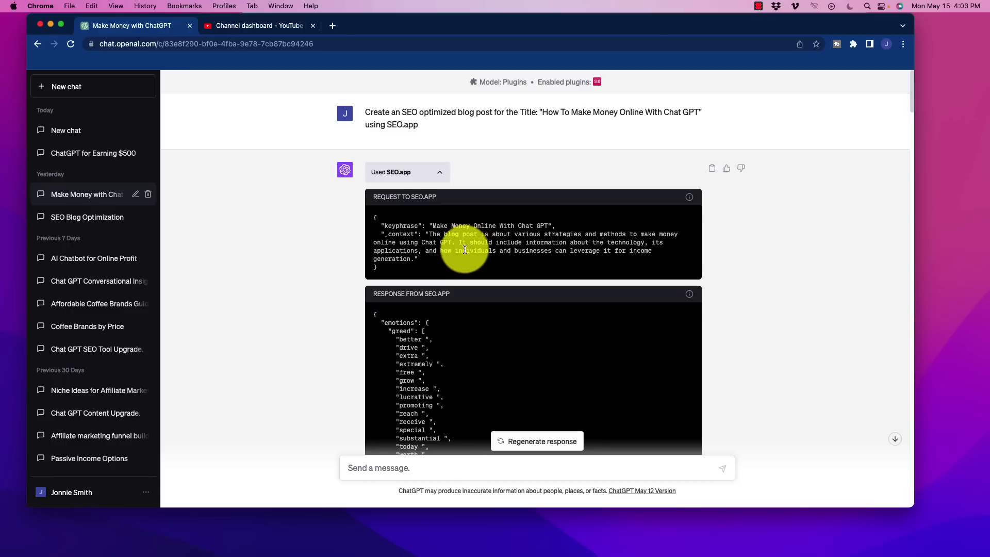
drag(463, 251, 645, 253)
click(623, 251)
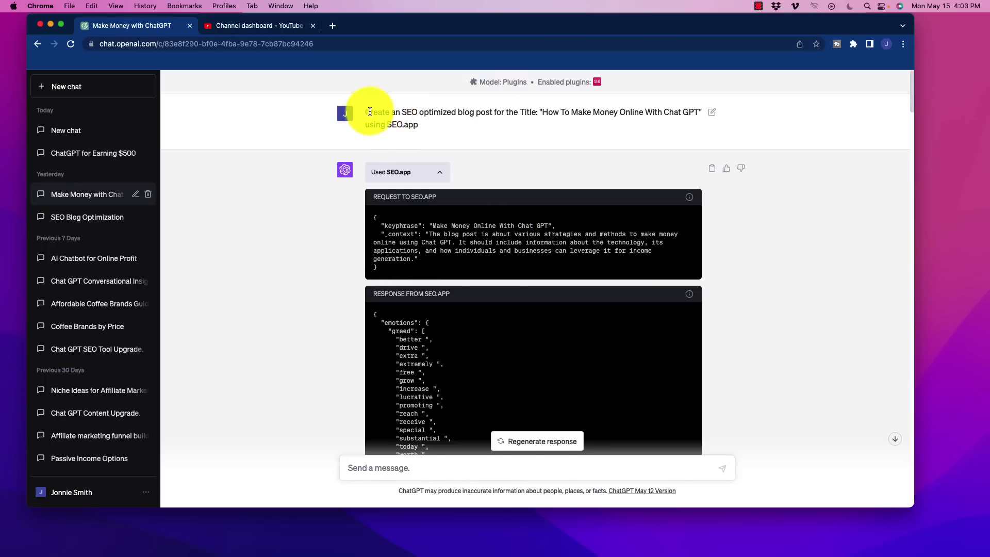
Scroll the SEO.app response down to the LSI Entities key and highlight it
drag(369, 111, 456, 123)
scroll(330, 231, down, 2)
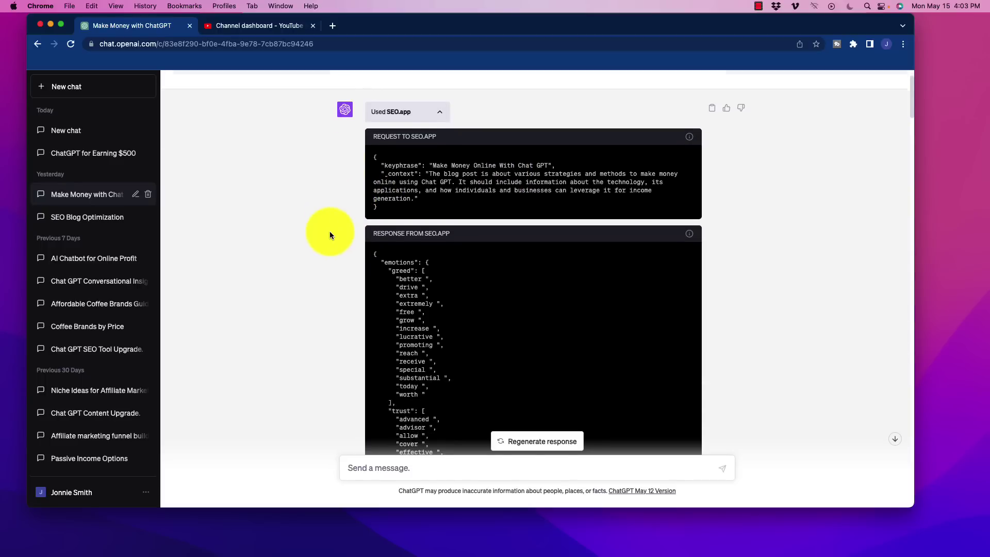
scroll(329, 231, down, 4)
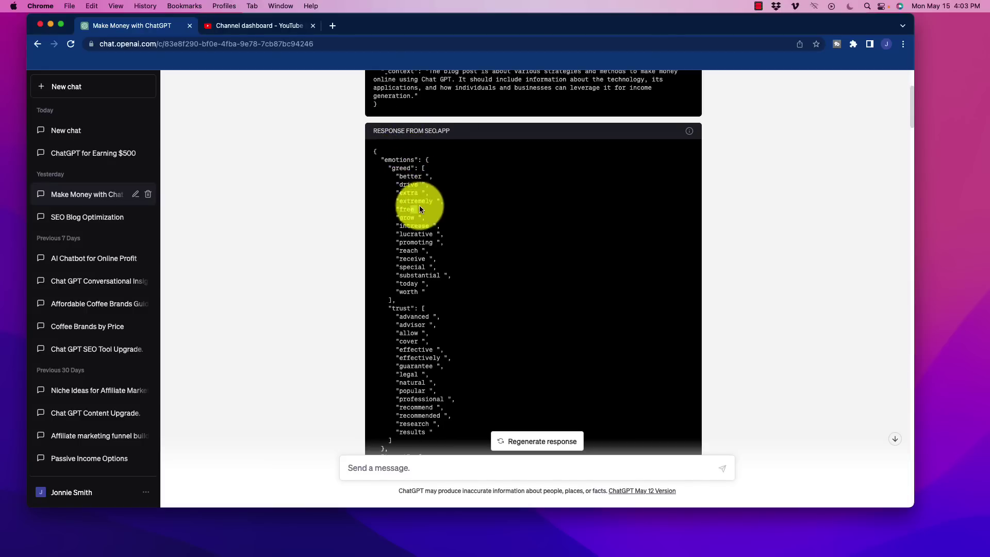
drag(419, 209, 431, 254)
scroll(425, 243, down, 5)
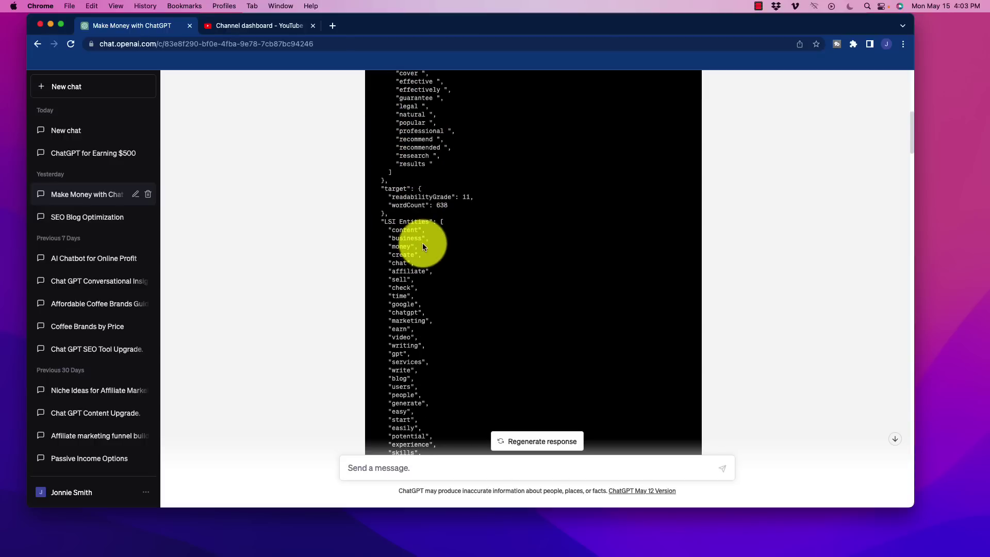
scroll(421, 237, down, 2)
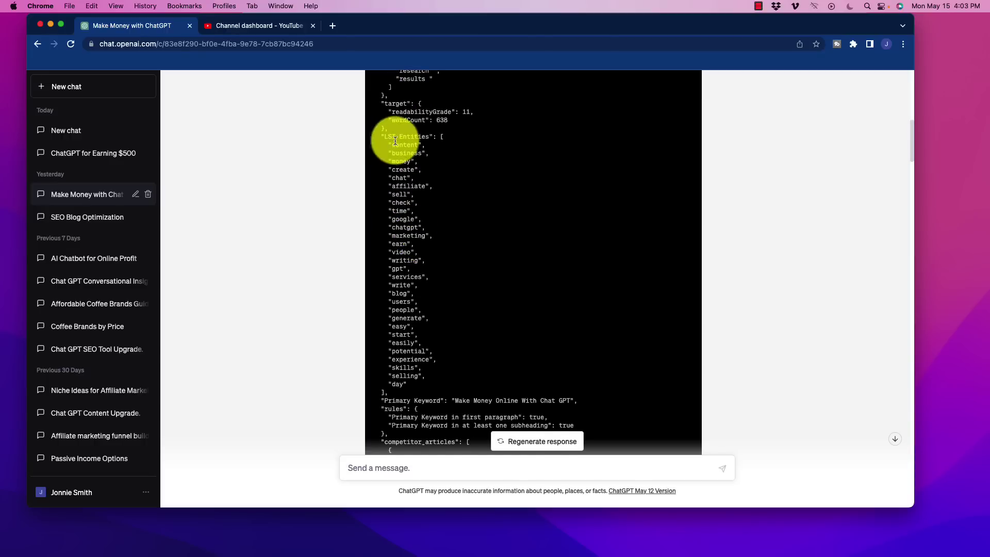
drag(384, 137, 435, 137)
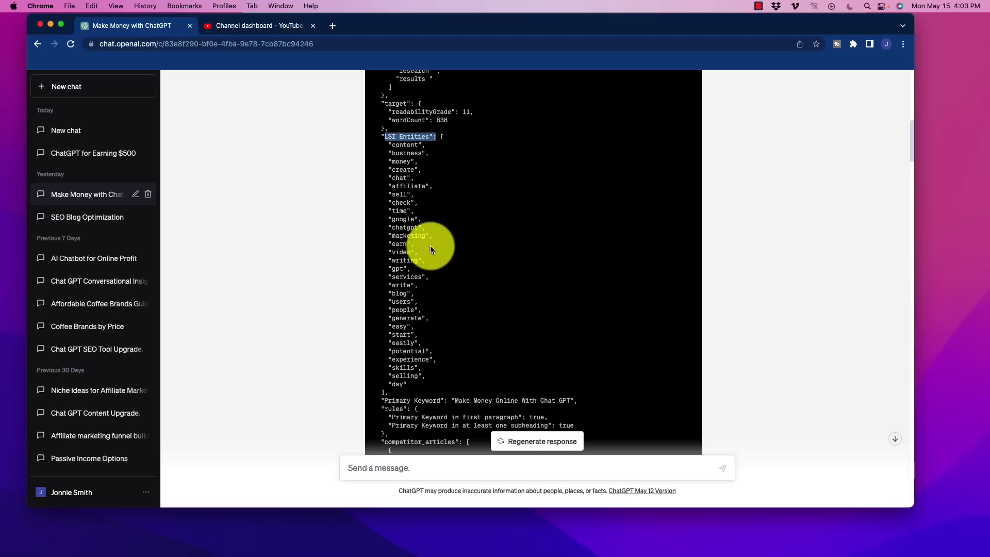
Scroll through the response's competitor articles, highlighting the first article's title and headline
scroll(421, 247, down, 5)
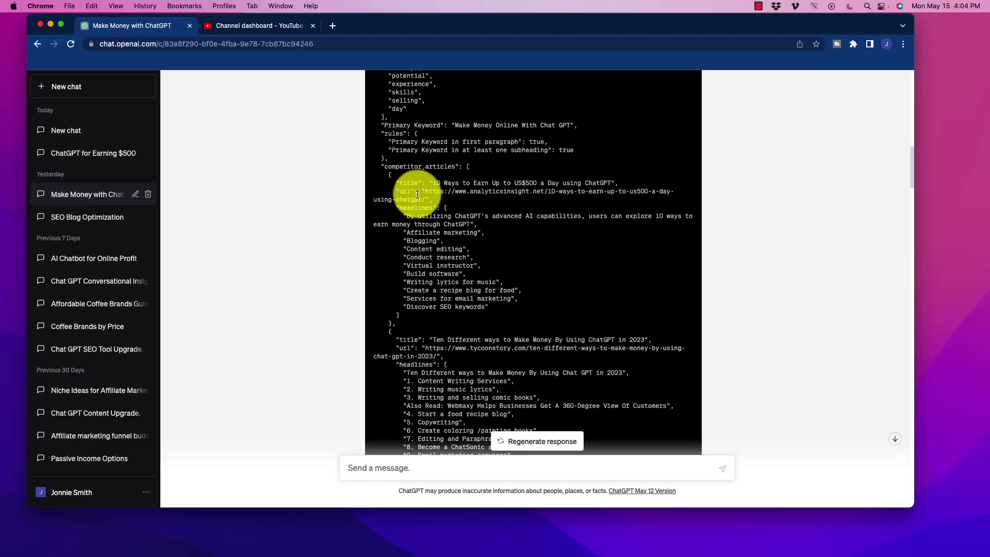
scroll(471, 257, down, 1)
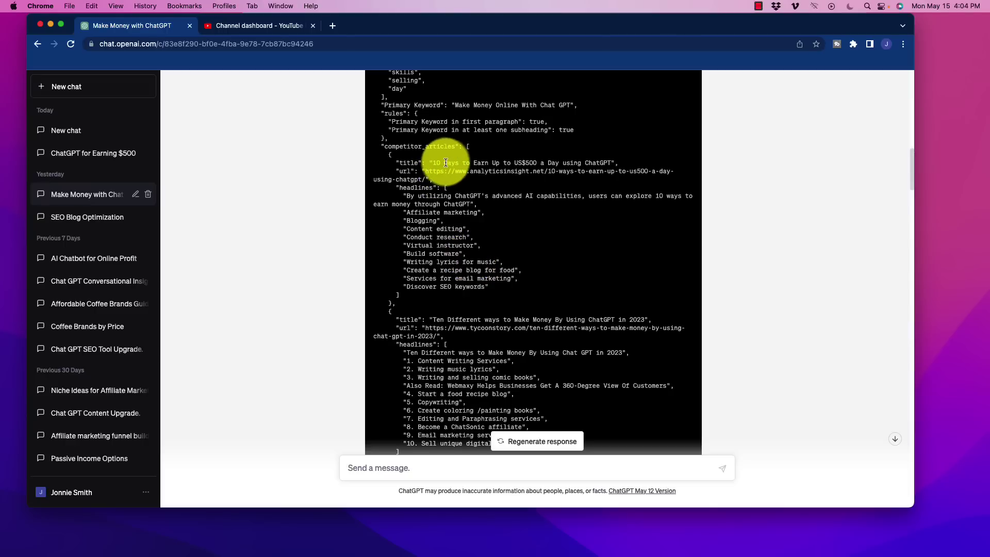
drag(441, 163, 548, 170)
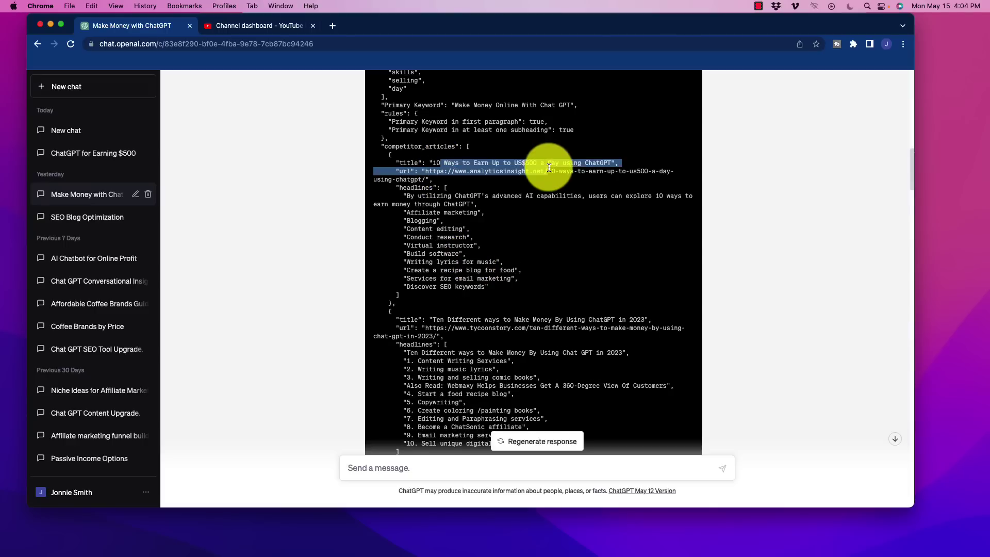
mouse_move(433, 164)
mouse_down()
mouse_move(404, 172)
mouse_move(423, 171)
mouse_up()
click(422, 172)
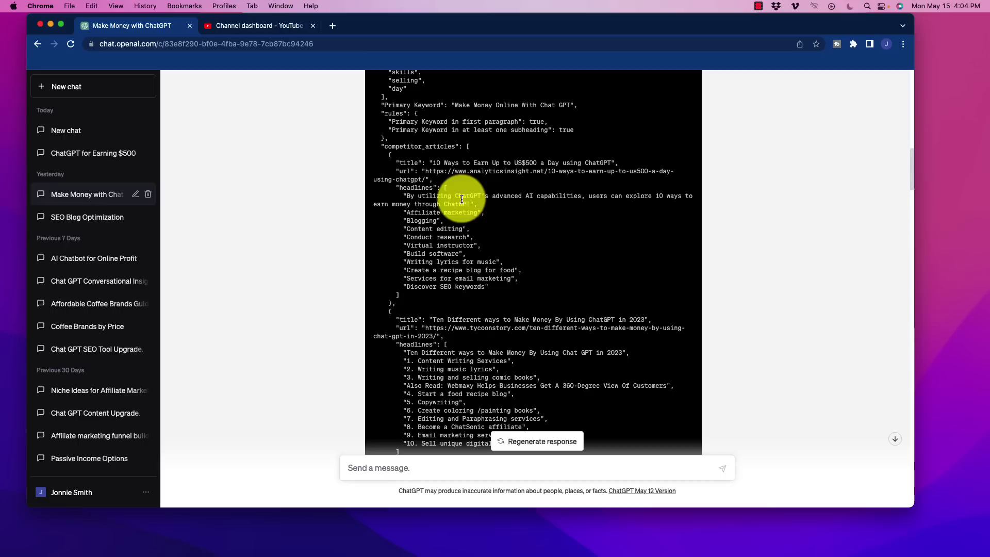
drag(560, 197, 664, 199)
click(427, 205)
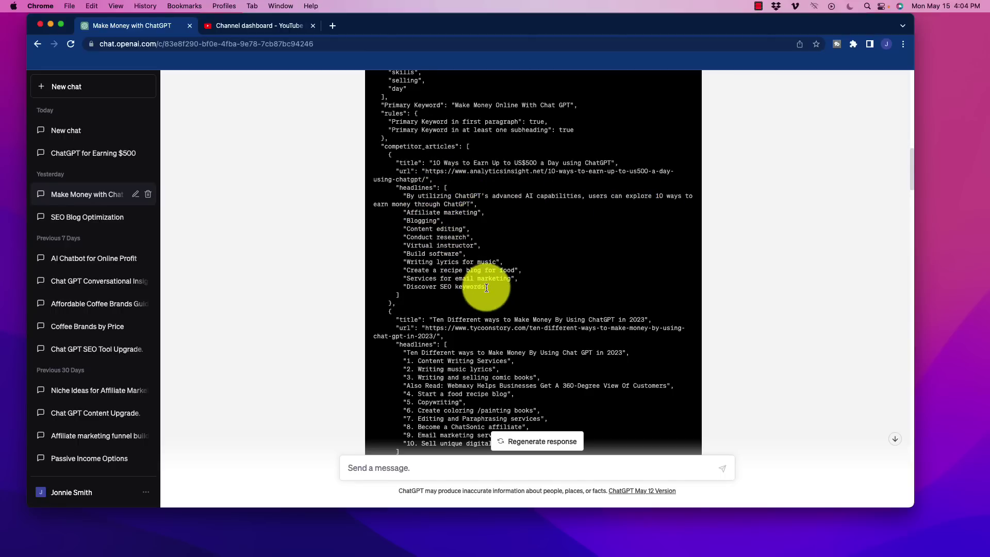
scroll(473, 263, down, 10)
Scroll through the blog post's sections, from Content Writing Services to SEO Services, then back up
scroll(476, 265, down, 5)
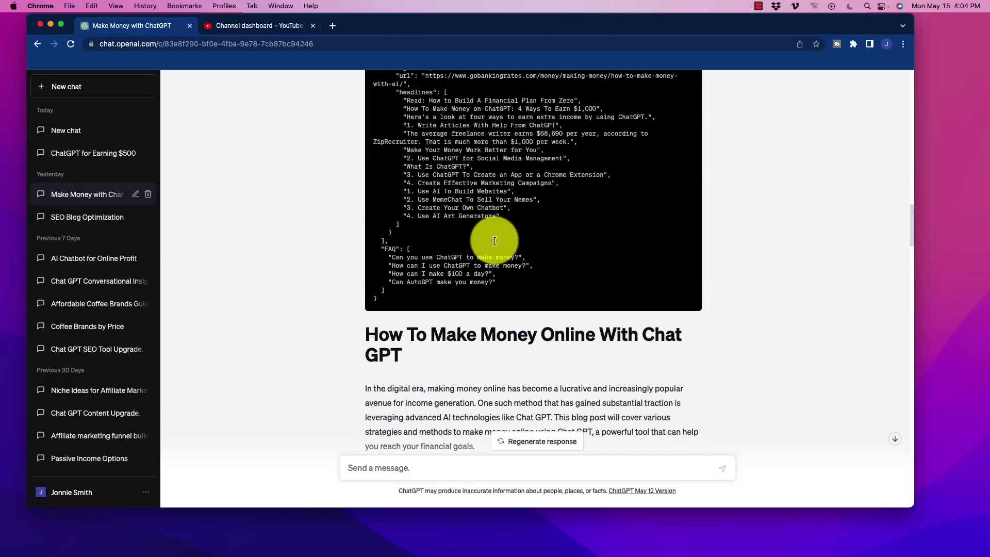
scroll(464, 253, down, 15)
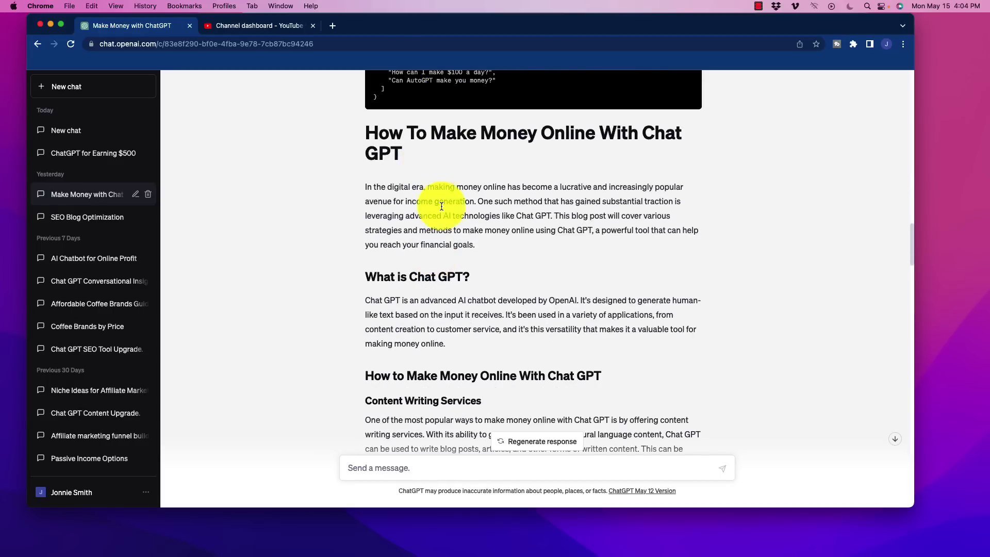
scroll(490, 265, down, 13)
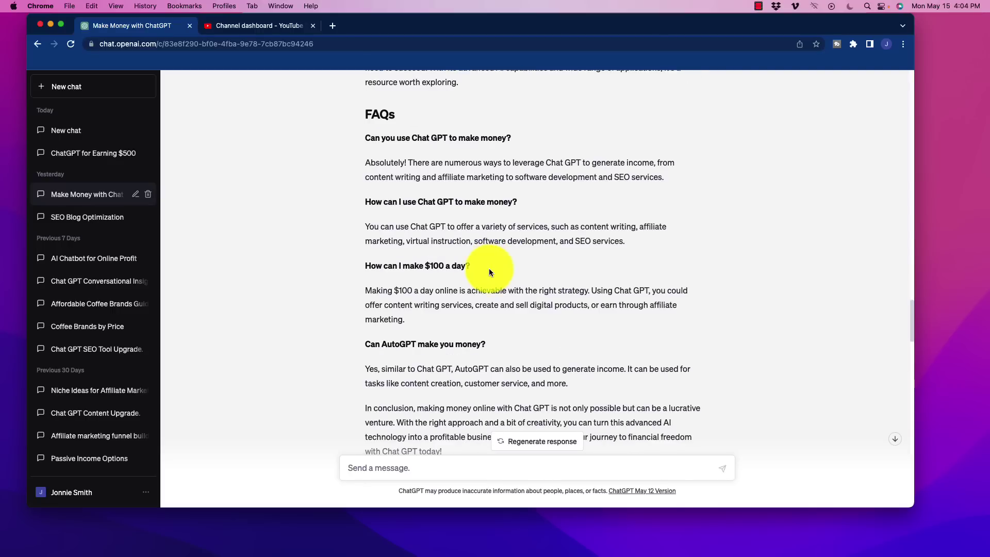
scroll(356, 258, up, 20)
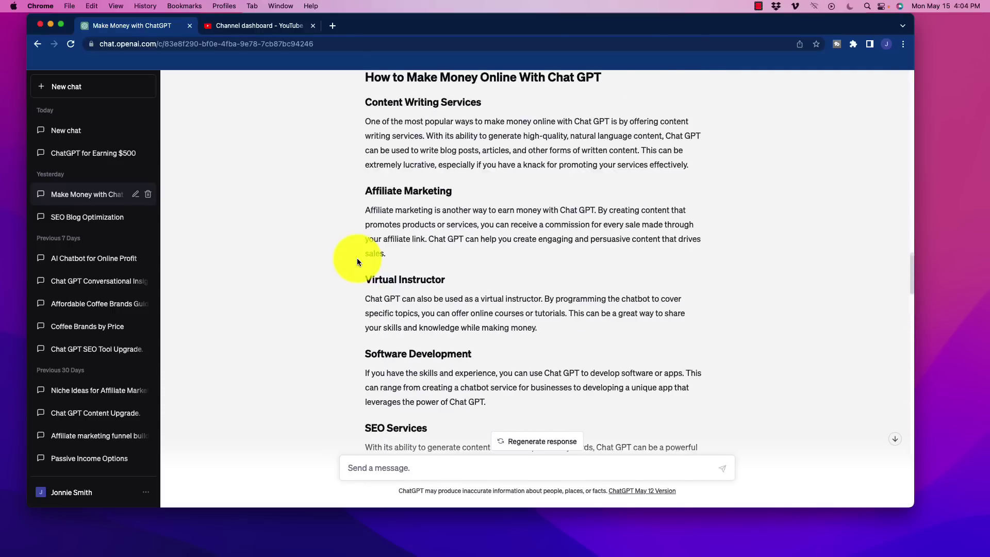
scroll(359, 260, down, 10)
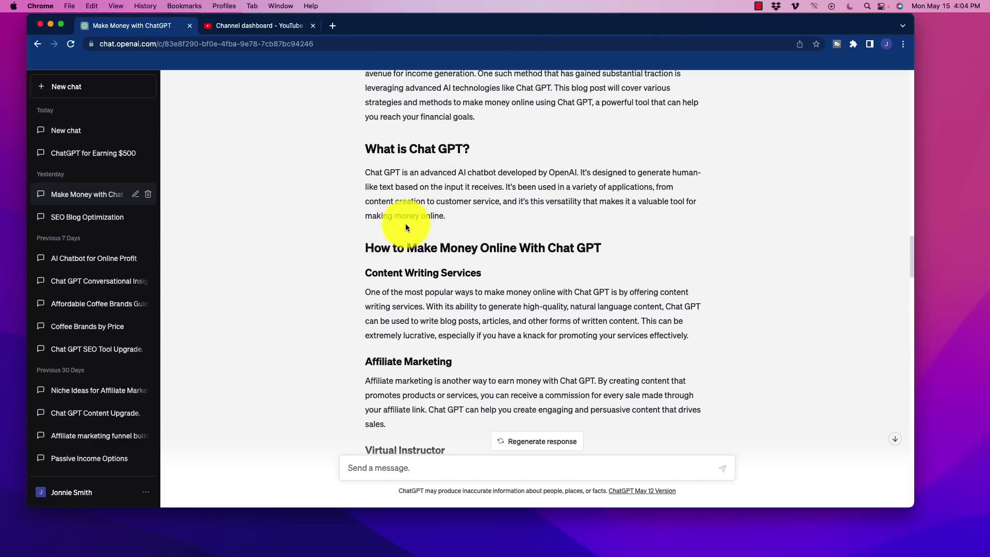
scroll(349, 237, down, 5)
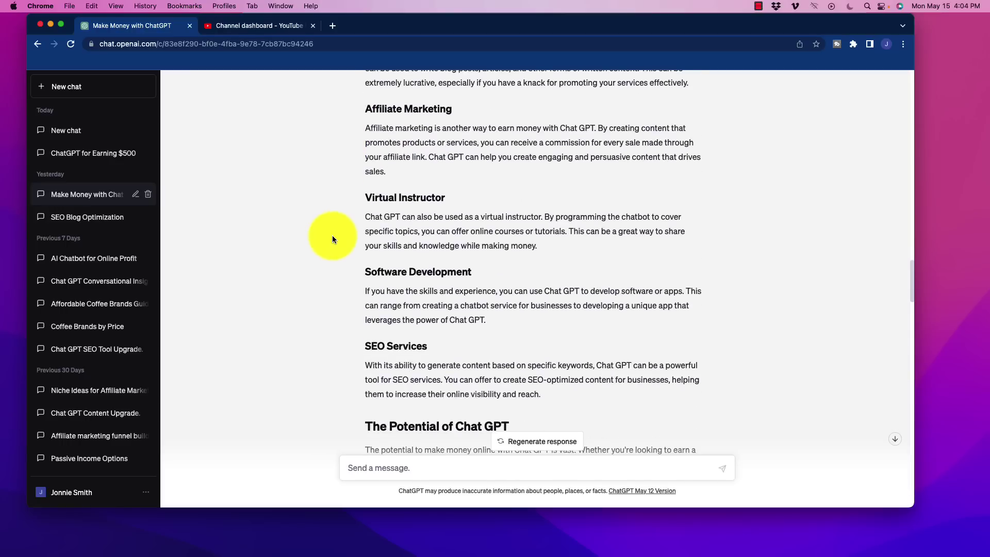
scroll(332, 235, down, 10)
scroll(334, 235, up, 20)
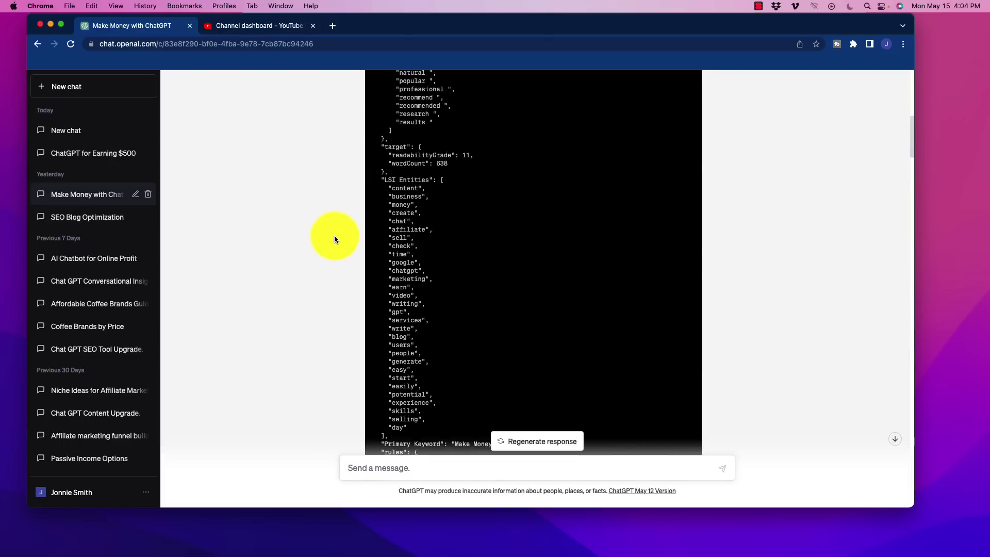
scroll(334, 235, up, 10)
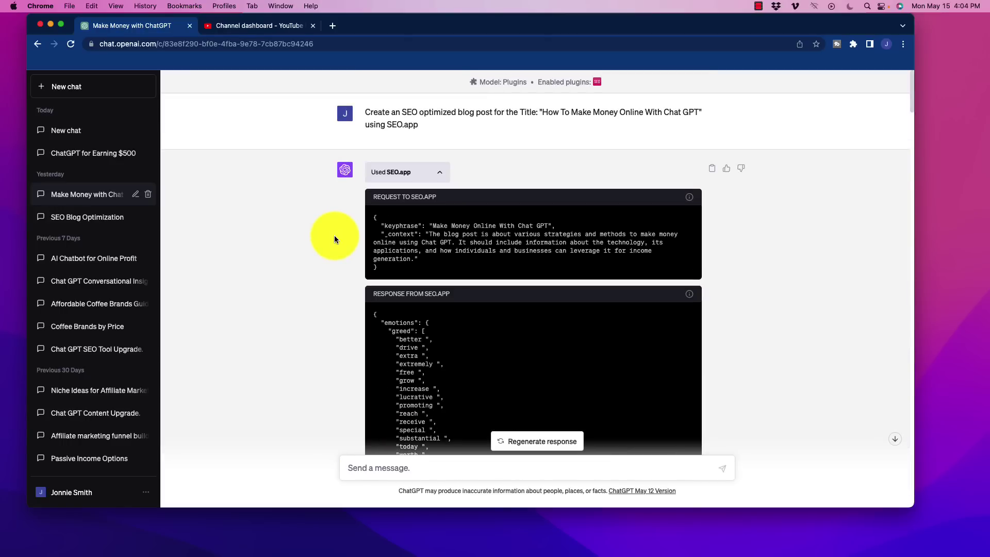